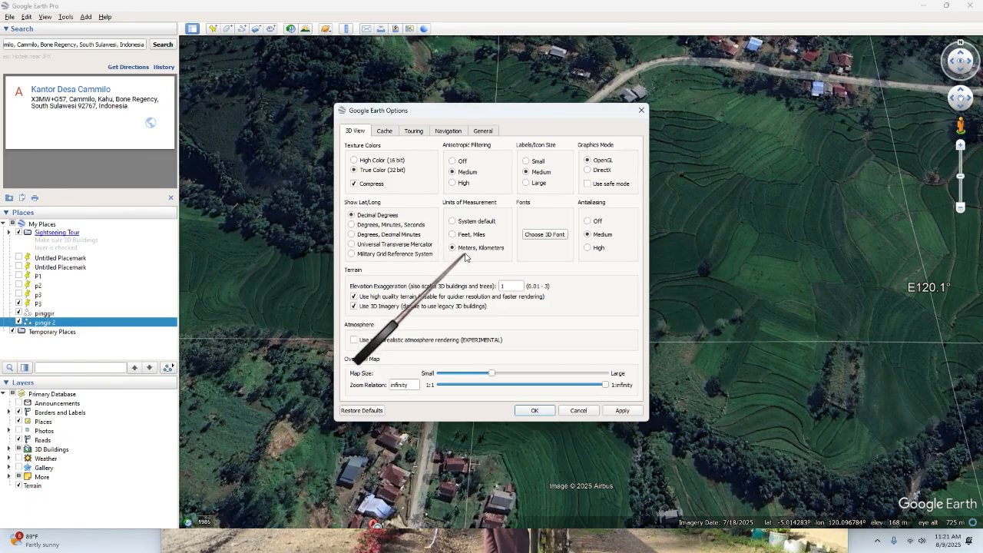
Step: Confirm the options with Decimal Degrees and Meters, Kilometers, and start a new placemark
{"action": "left_click", "coordinate": [536, 410]}
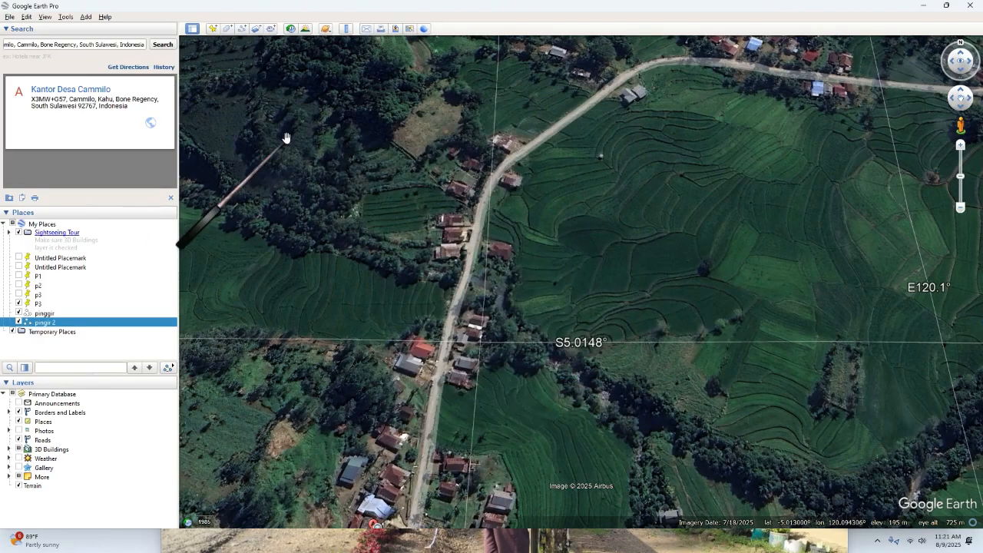
{"action": "left_click", "coordinate": [212, 28]}
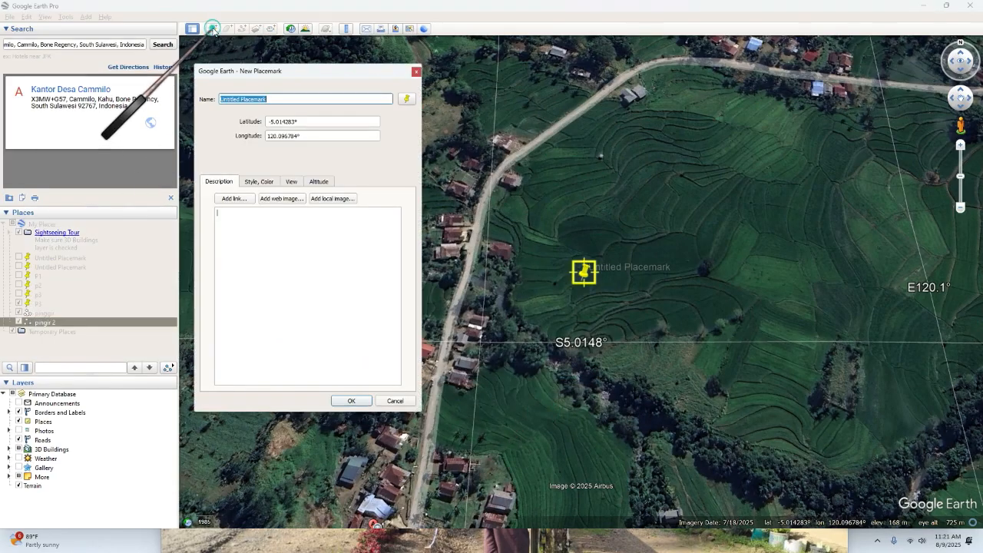
{"action": "left_click_drag", "start_coordinate": [280, 74], "coordinate": [284, 73]}
{"action": "left_click", "coordinate": [282, 71]}
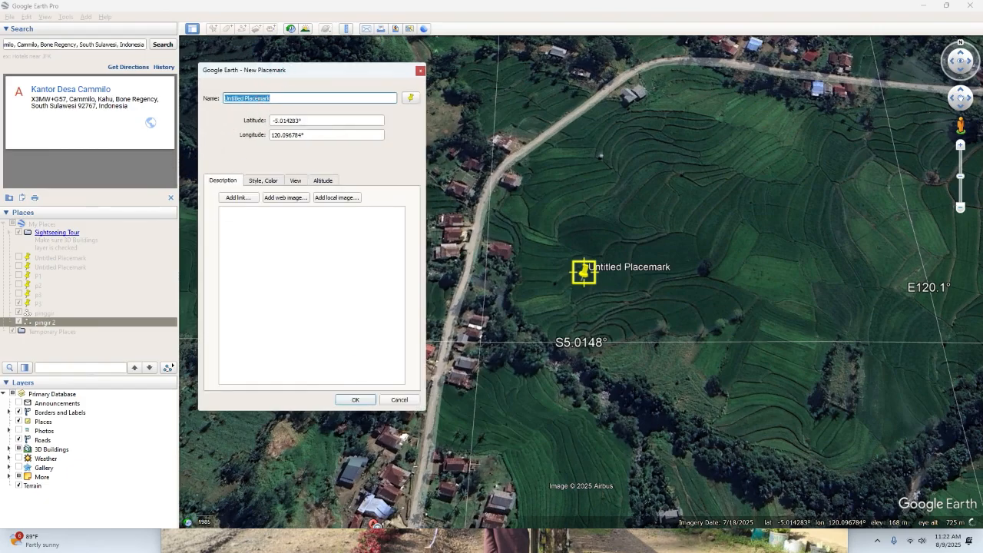
Step: Switch to File Explorer, open 0+100.jpg from the Dokumentasi folder, and examine its station board and stamped coordinates
{"action": "key", "text": "super"}
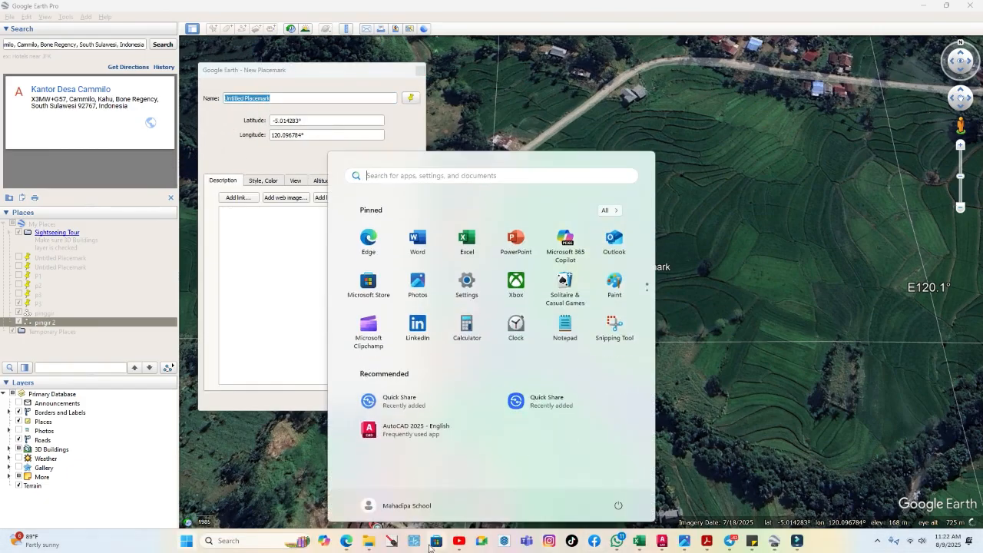
{"action": "mouse_move", "coordinate": [377, 545]}
{"action": "left_click", "coordinate": [401, 495]}
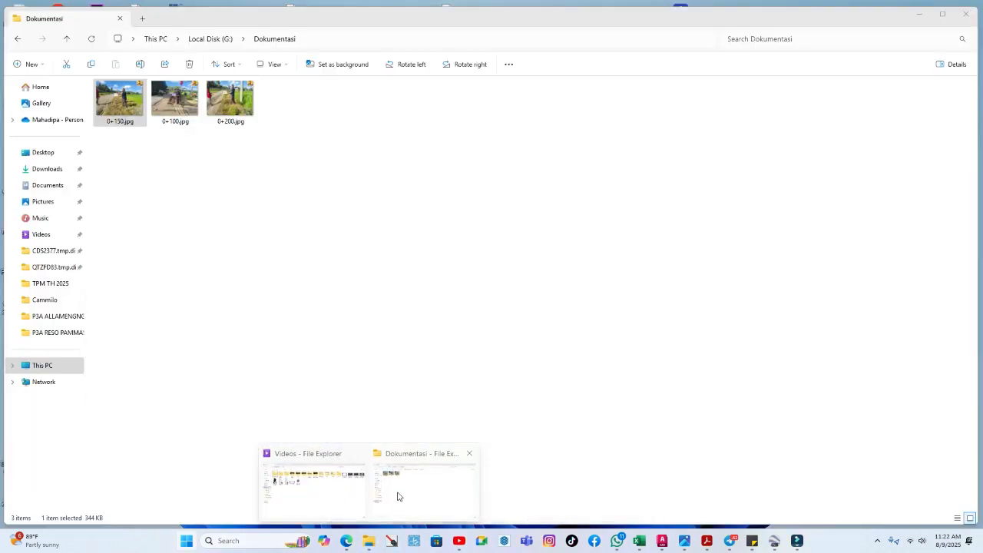
{"action": "left_click", "coordinate": [170, 112]}
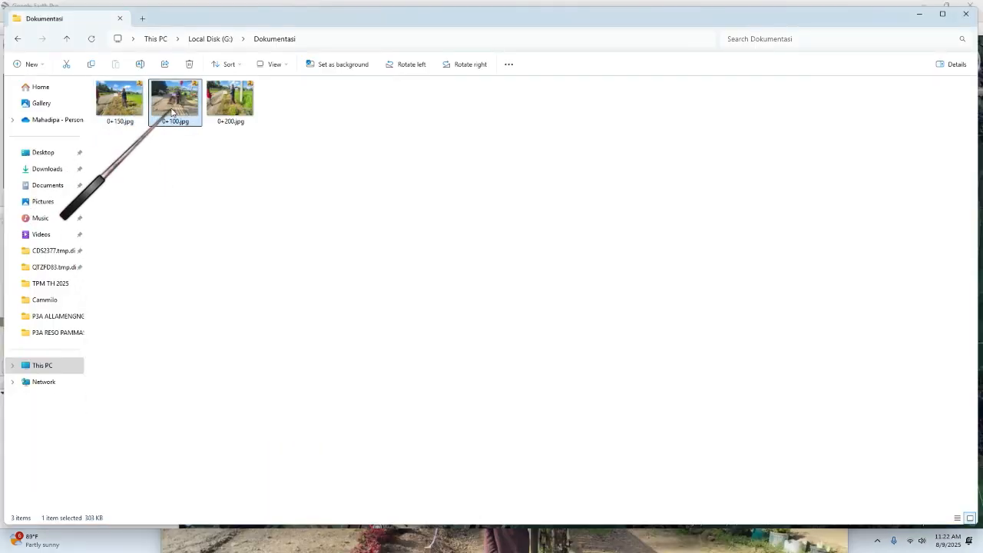
{"action": "double_click", "coordinate": [170, 112]}
{"action": "scroll", "coordinate": [394, 199], "scroll_direction": "up", "scroll_amount": 4}
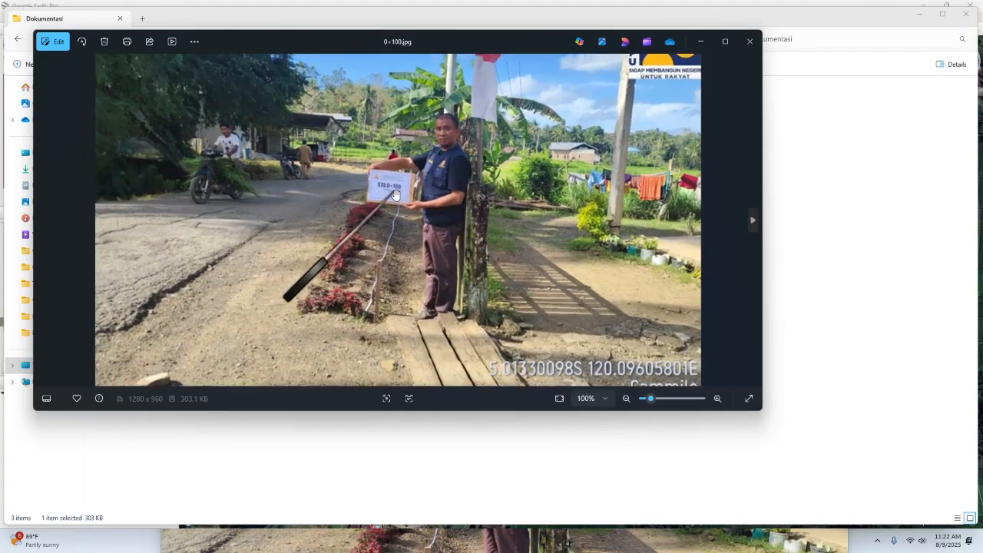
{"action": "scroll", "coordinate": [394, 200], "scroll_direction": "down", "scroll_amount": 5}
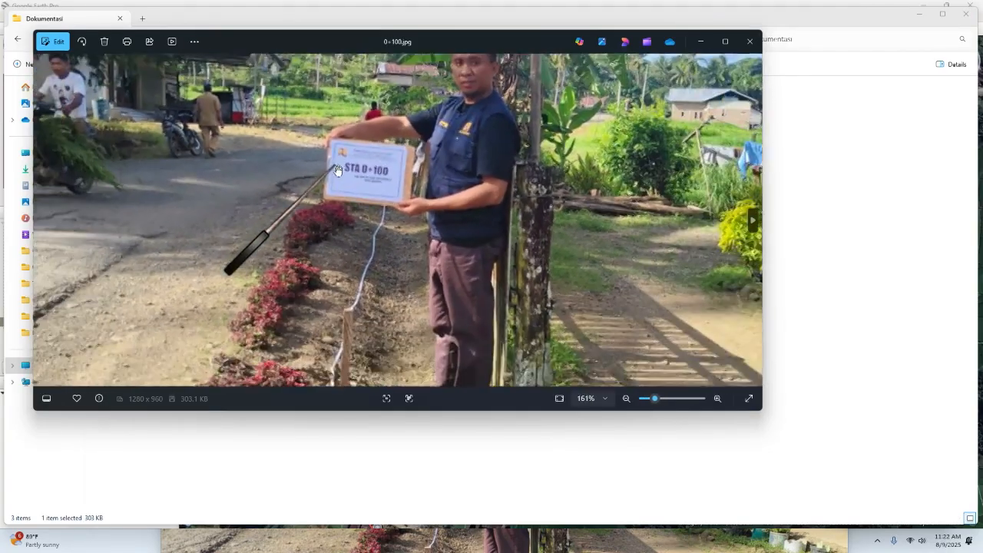
{"action": "scroll", "coordinate": [487, 384], "scroll_direction": "up", "scroll_amount": 2}
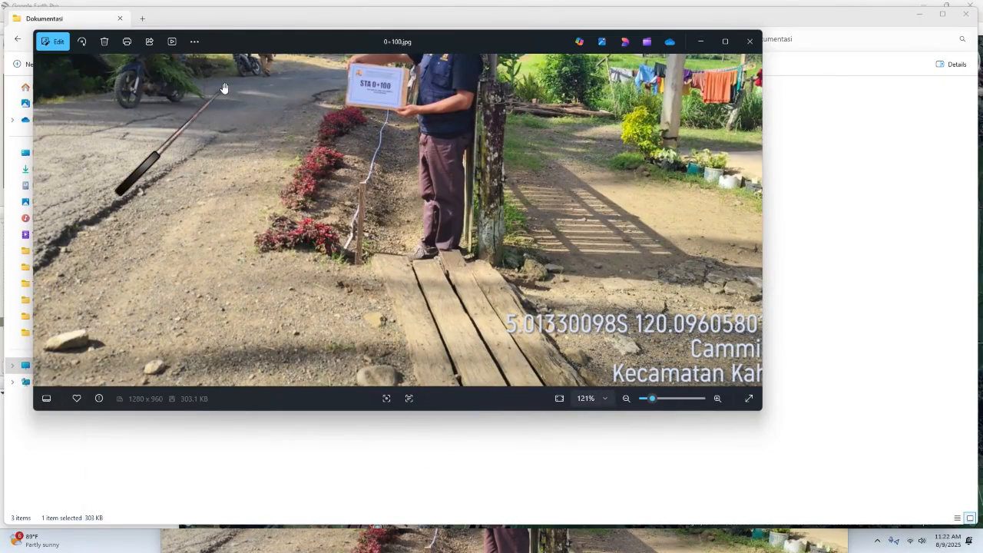
{"action": "left_click", "coordinate": [194, 41]}
{"action": "left_click", "coordinate": [422, 269]}
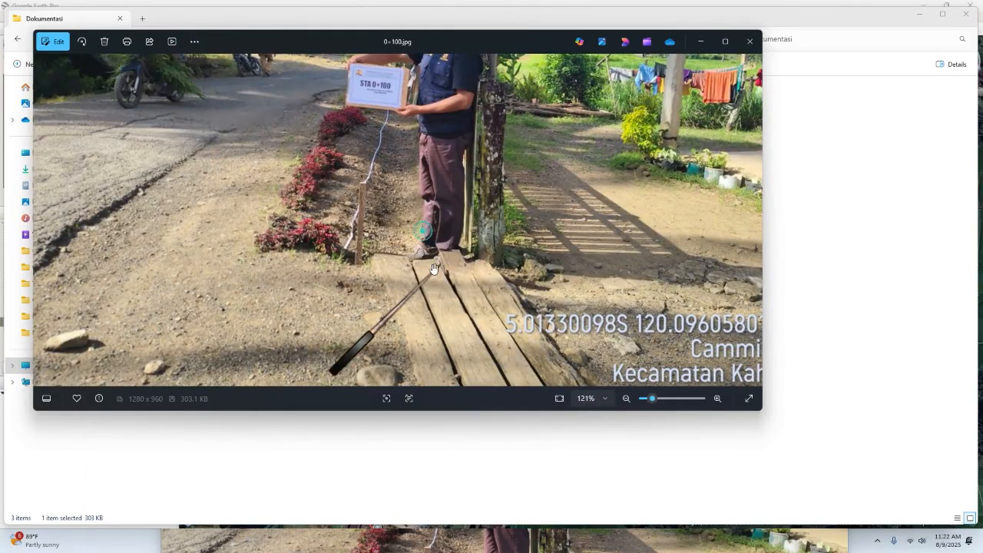
{"action": "scroll", "coordinate": [145, 133], "scroll_direction": "down", "scroll_amount": 2}
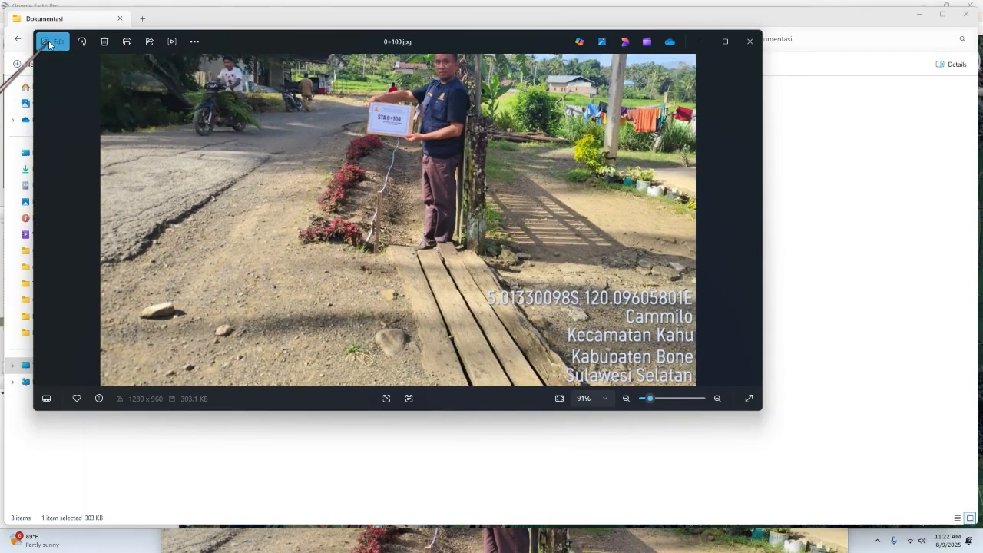
Step: Open the 0+100.jpg photo for editing at full screen and circle its stamped coordinates with the Markup pen
{"action": "left_click", "coordinate": [49, 42]}
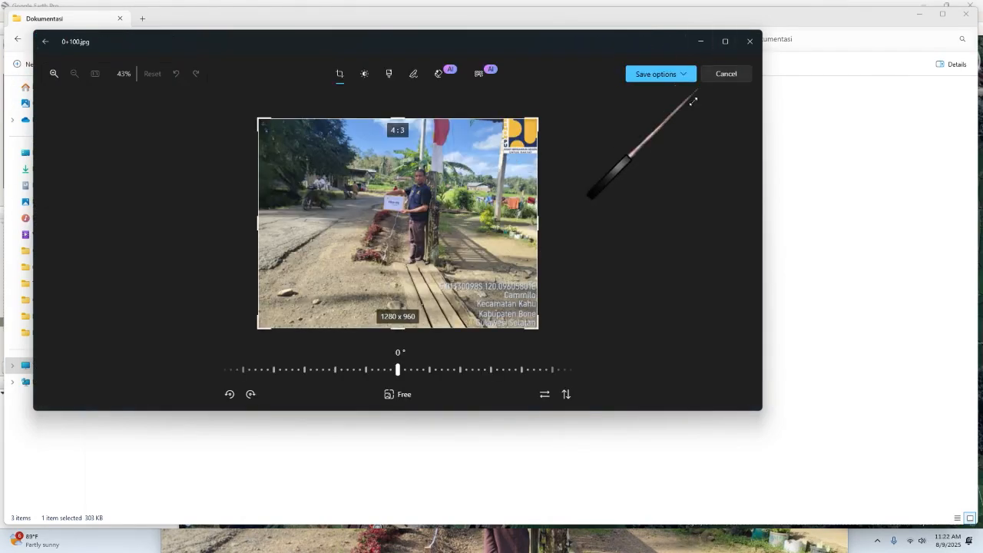
{"action": "left_click", "coordinate": [725, 42]}
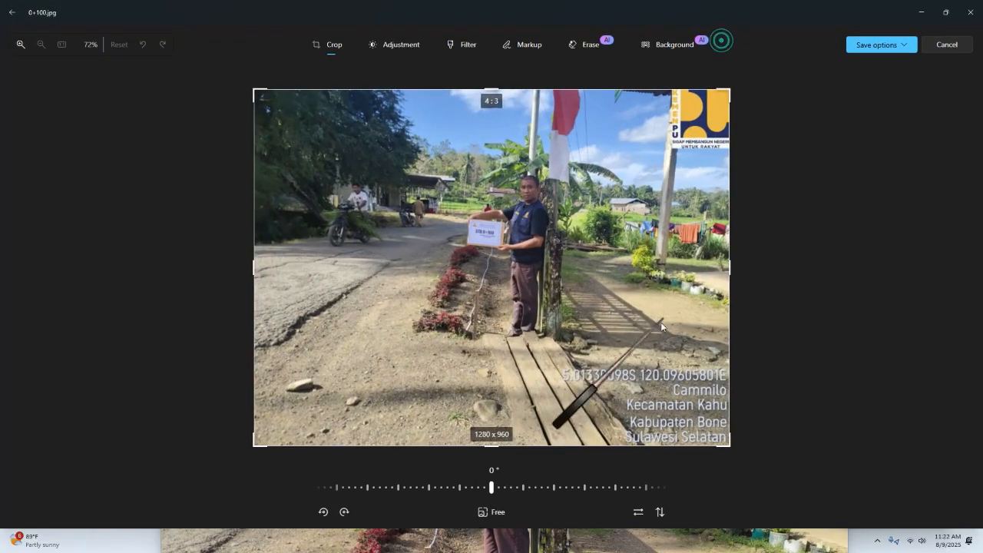
{"action": "left_click", "coordinate": [507, 48]}
{"action": "mouse_move", "coordinate": [574, 423]}
{"action": "left_mouse_down"}
{"action": "mouse_move", "coordinate": [770, 413]}
{"action": "mouse_move", "coordinate": [618, 393]}
{"action": "mouse_move", "coordinate": [578, 400]}
{"action": "left_mouse_up"}
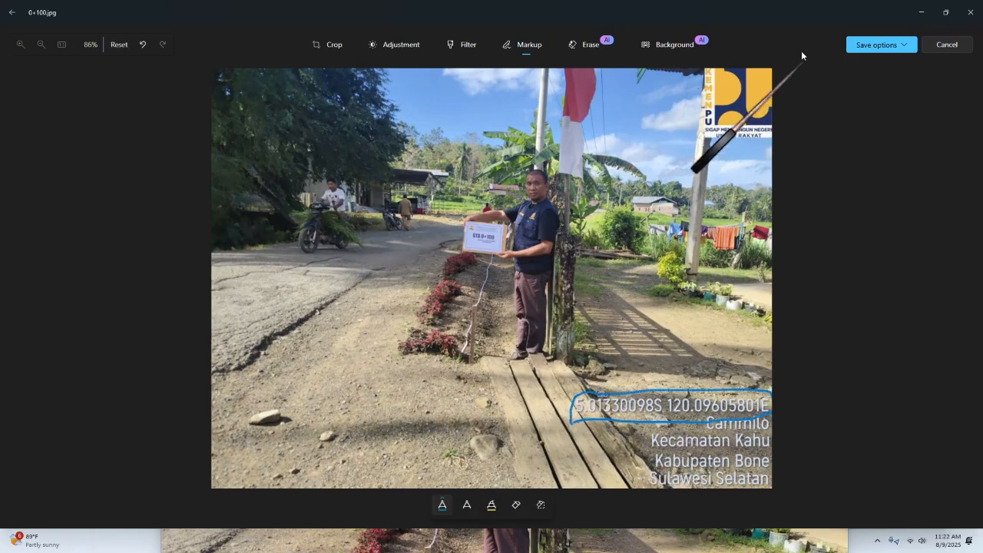
Step: Reduce the photo editor to a window and place the Sticky Notes coordinate list beside the photo
{"action": "double_click", "coordinate": [794, 8]}
{"action": "left_click_drag", "start_coordinate": [799, 31], "coordinate": [740, 108]}
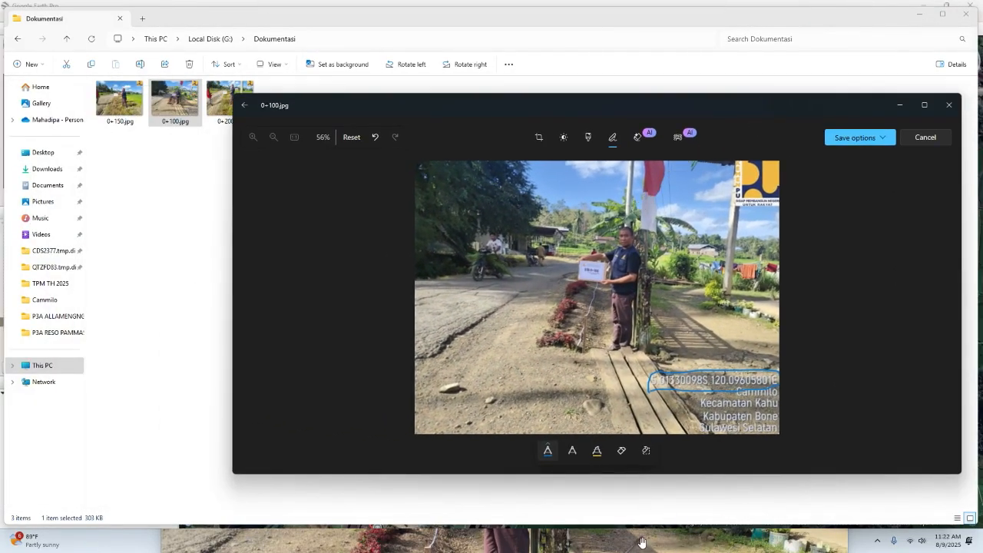
{"action": "key", "text": "super+Tab"}
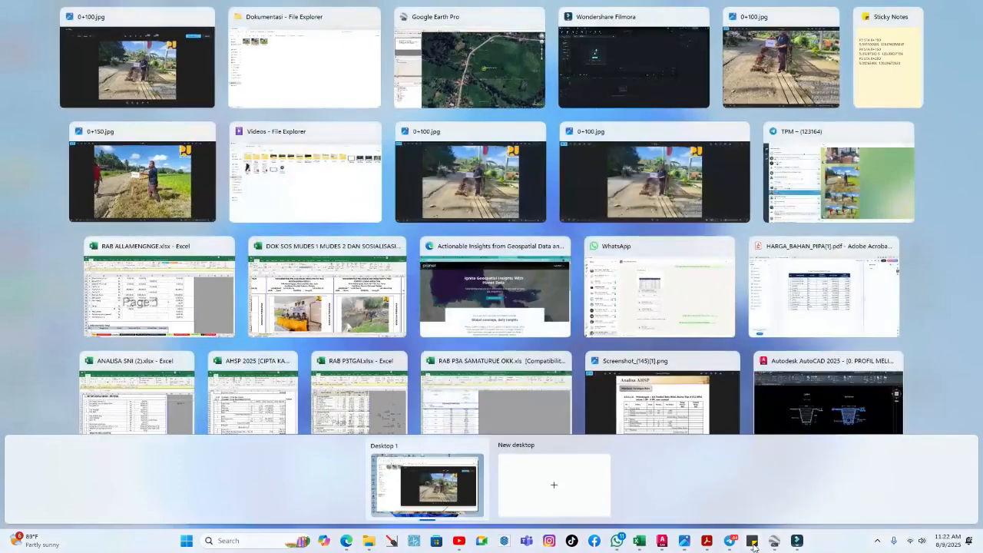
{"action": "left_click", "coordinate": [754, 546]}
{"action": "left_click_drag", "start_coordinate": [700, 117], "coordinate": [355, 164]}
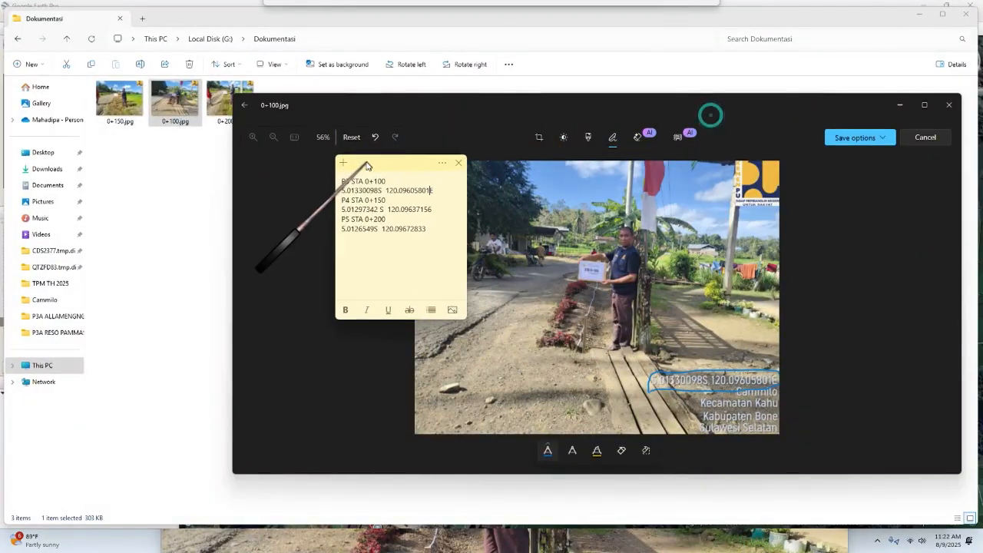
Step: Compare the note's P3 STA 0+100 coordinates with the photo and insert a space before the longitude's E
{"action": "triple_click", "coordinate": [338, 192]}
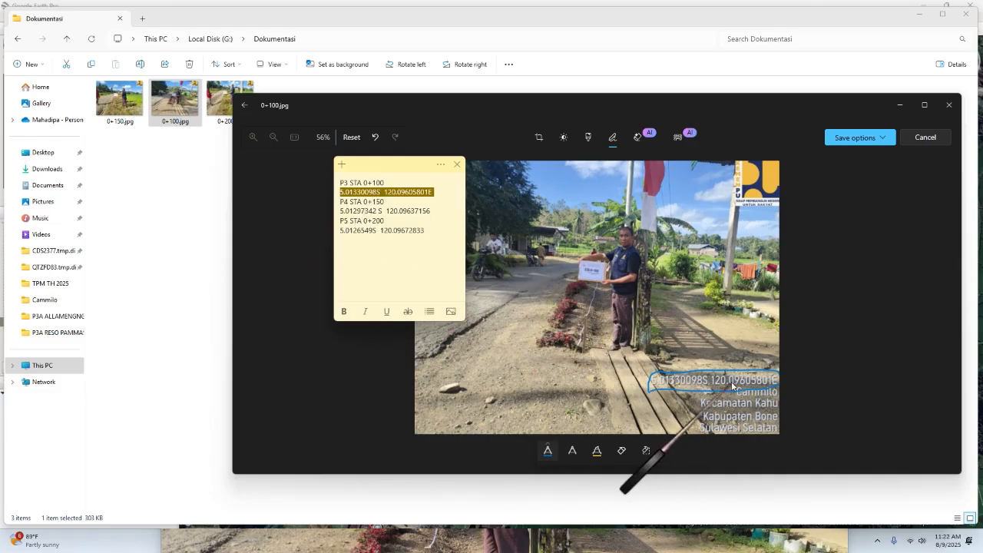
{"action": "left_click", "coordinate": [428, 193]}
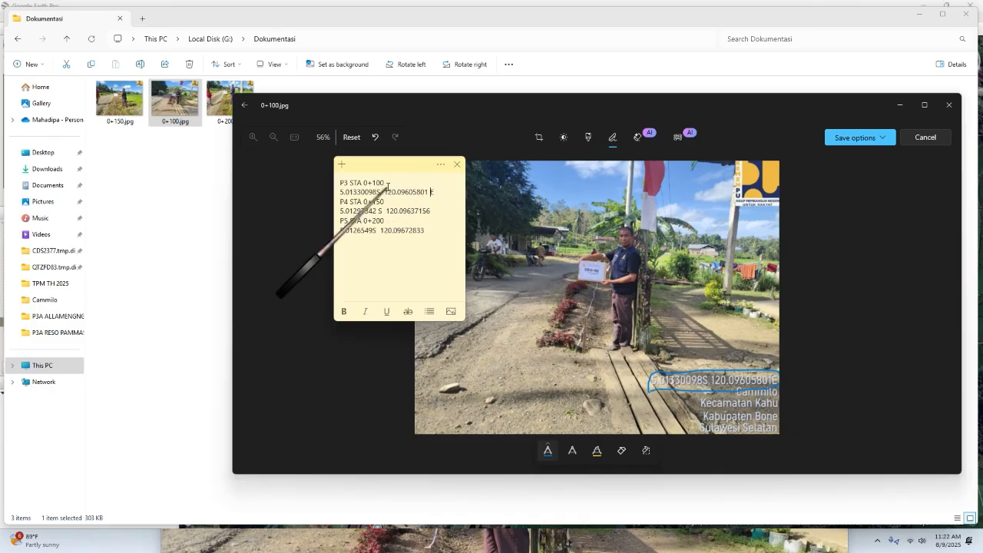
{"action": "left_click_drag", "start_coordinate": [388, 183], "coordinate": [345, 183]}
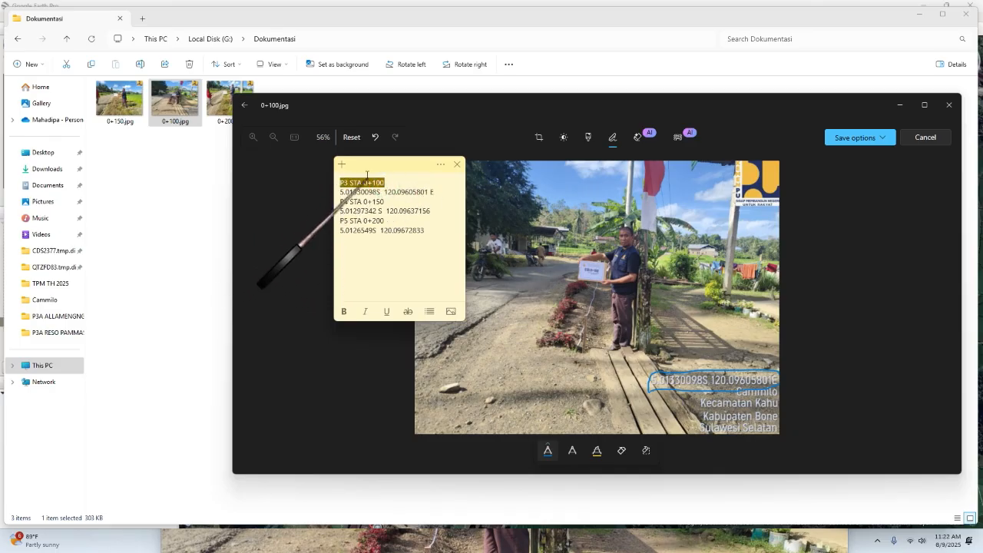
Step: Close the photo editor showing the marked-up 0+100.jpg
{"action": "left_click", "coordinate": [429, 107]}
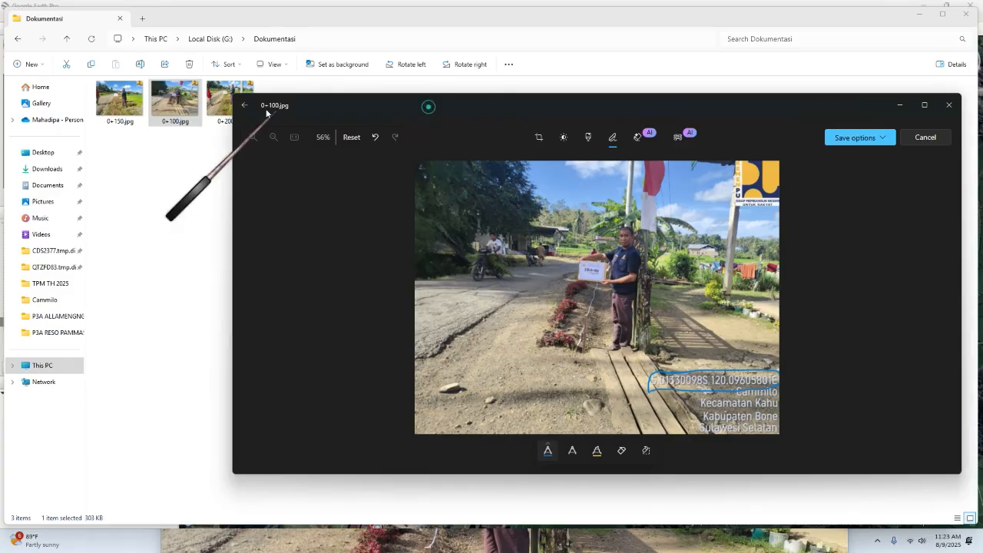
{"action": "left_click", "coordinate": [948, 104]}
{"action": "left_click", "coordinate": [632, 310]}
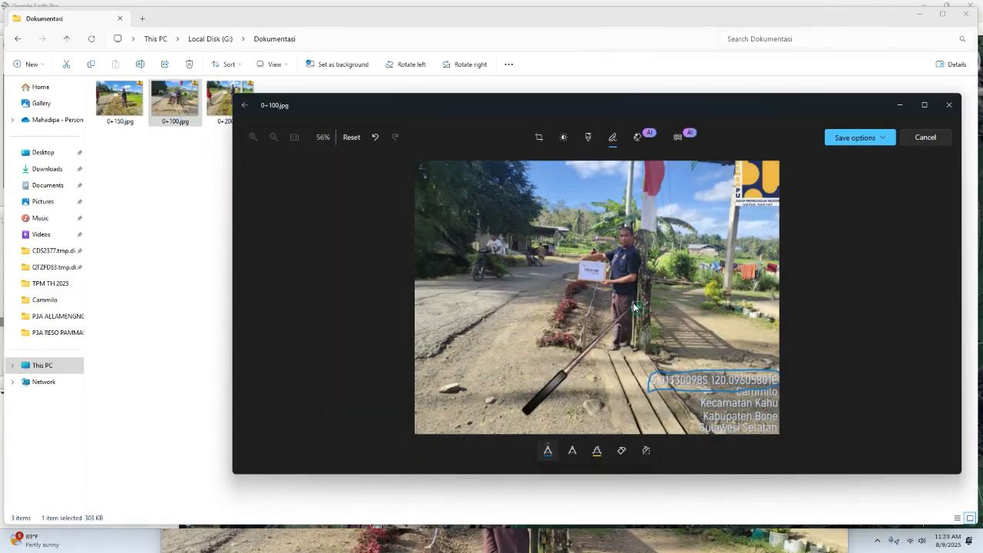
Step: Open 0+150.jpg and compare its stamped coordinates with the P4 STA 0+150 line in Sticky Notes
{"action": "double_click", "coordinate": [123, 110]}
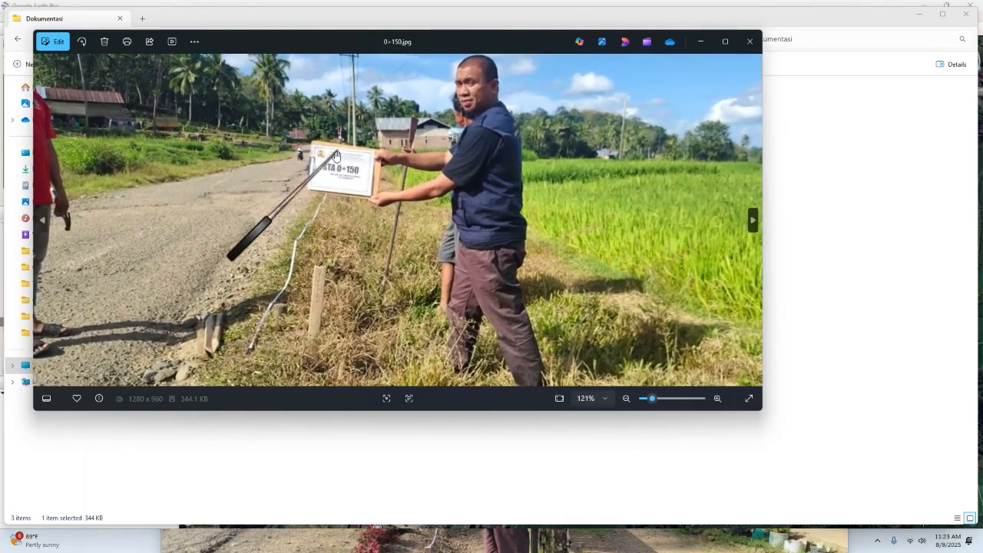
{"action": "left_click_drag", "start_coordinate": [538, 279], "coordinate": [355, 111]}
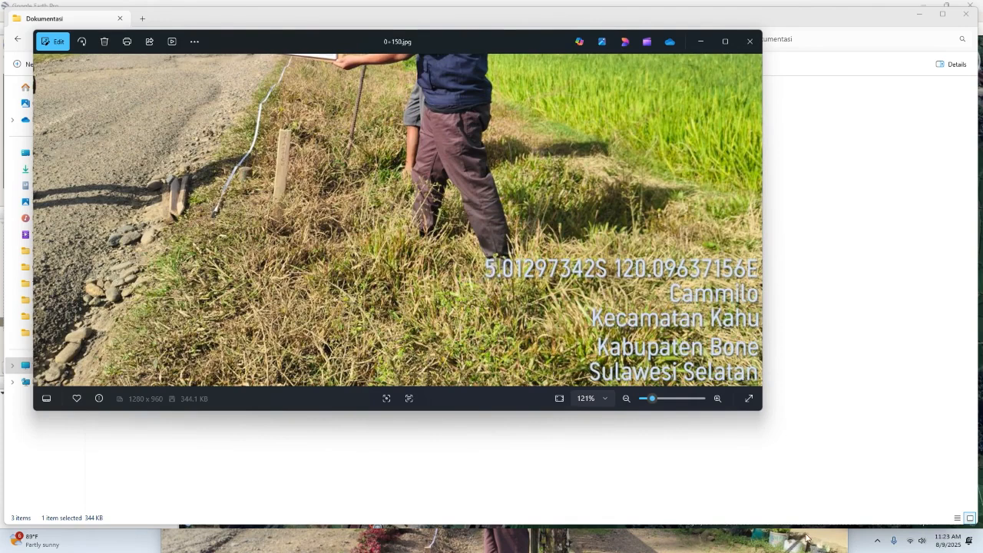
{"action": "key", "text": "super"}
{"action": "left_click", "coordinate": [751, 545]}
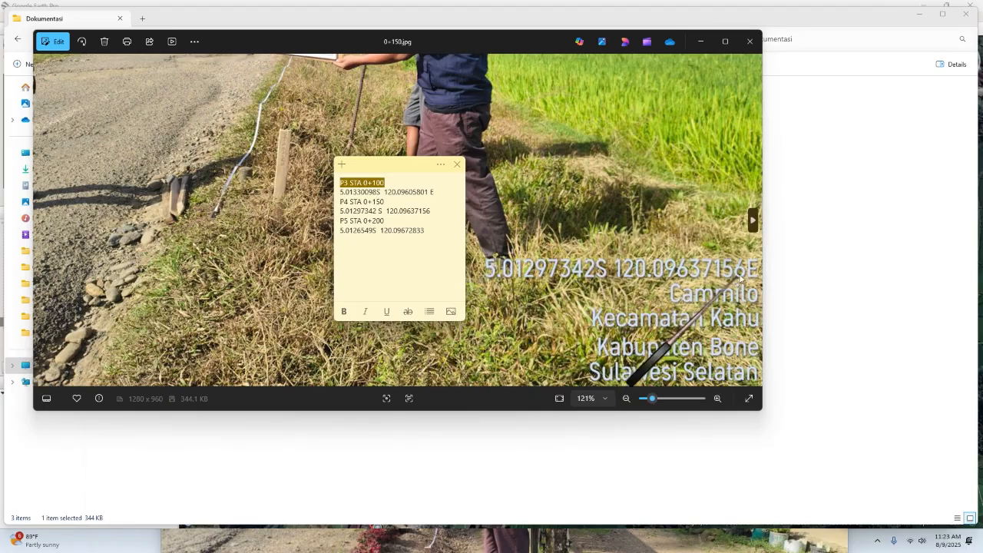
{"action": "triple_click", "coordinate": [430, 211]}
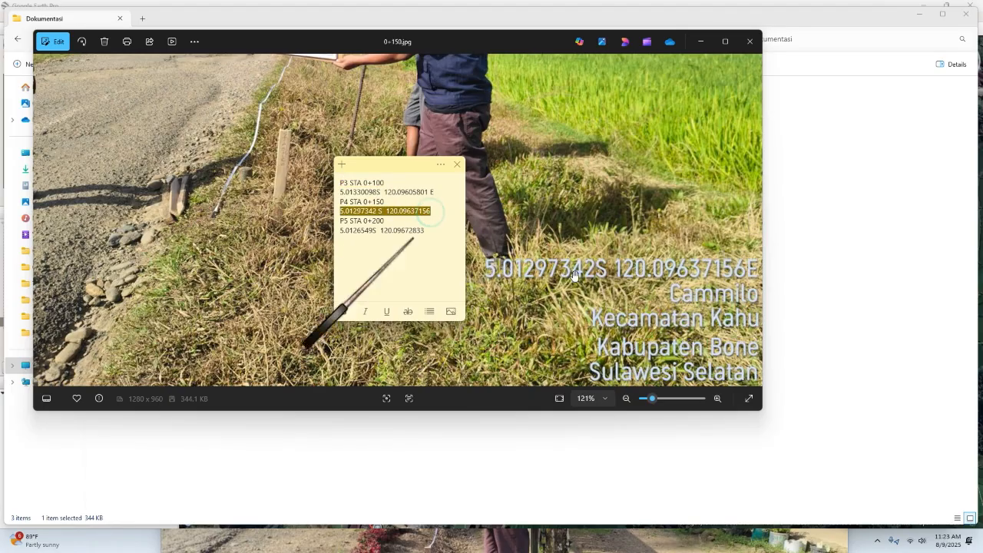
{"action": "left_click", "coordinate": [885, 191]}
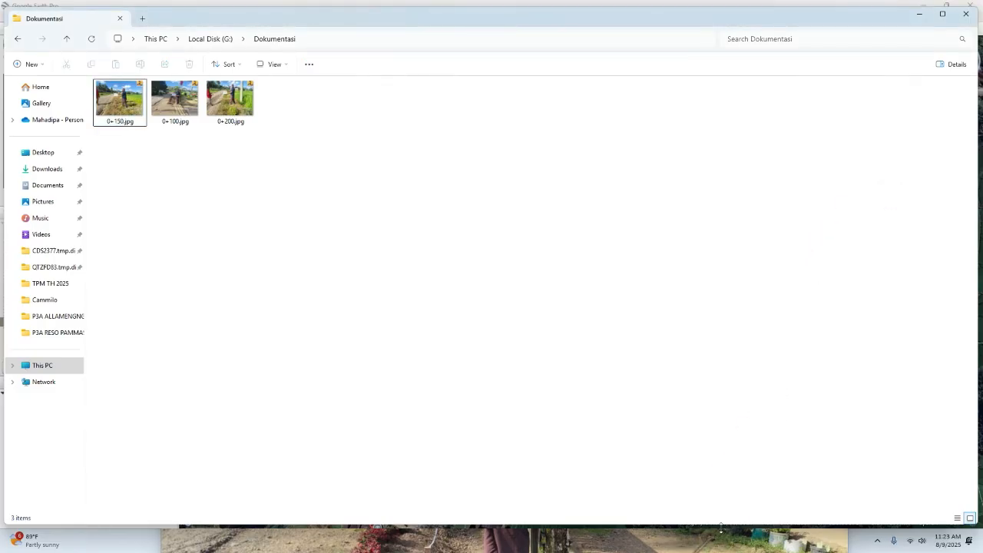
Step: Return to Google Earth Pro, discard the open placemark, and start a new one named P3 STA 0+100
{"action": "key", "text": "super+Tab"}
{"action": "left_click", "coordinate": [773, 543]}
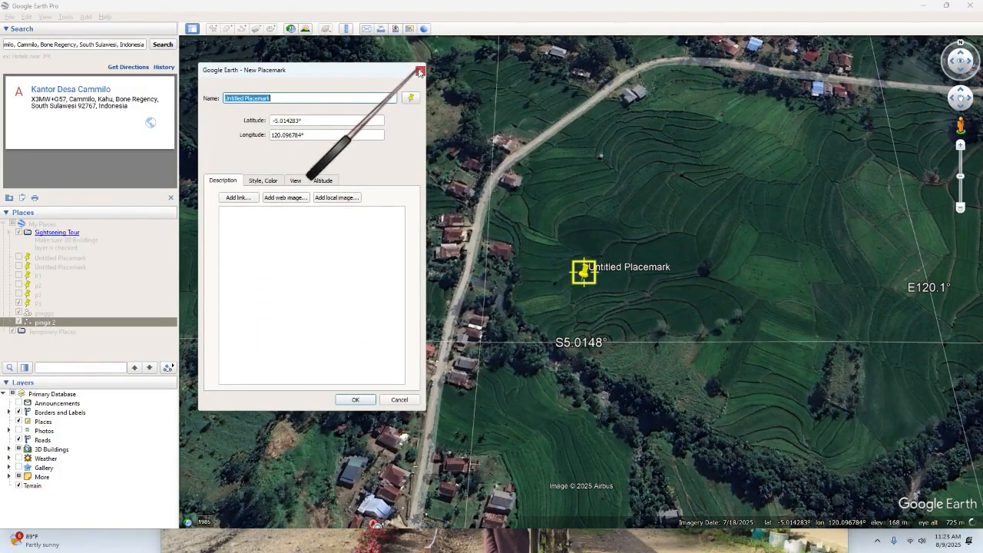
{"action": "left_click", "coordinate": [419, 71]}
{"action": "left_click", "coordinate": [213, 29]}
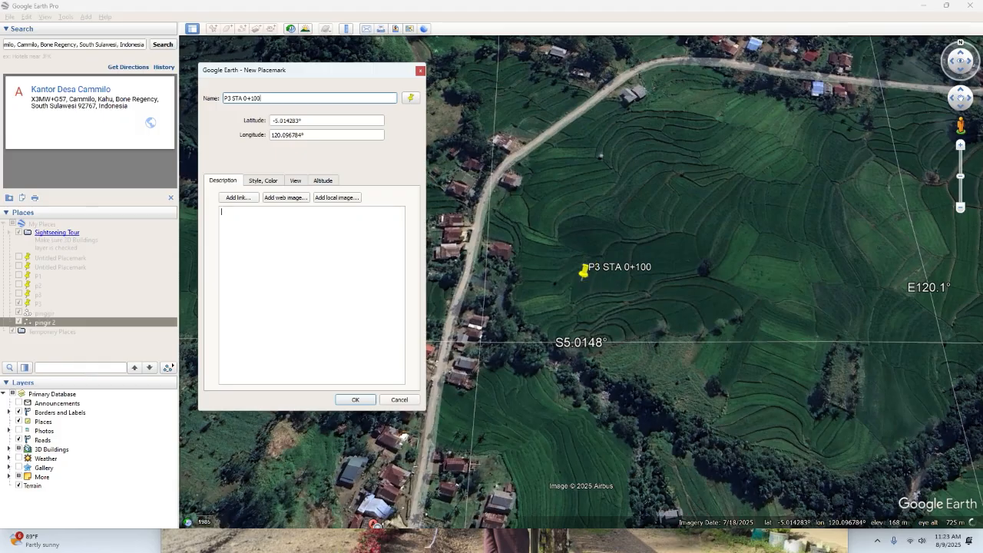
Step: Copy the P3 latitude from Sticky Notes and set the placemark's latitude to -5.01330098
{"action": "key", "text": "super"}
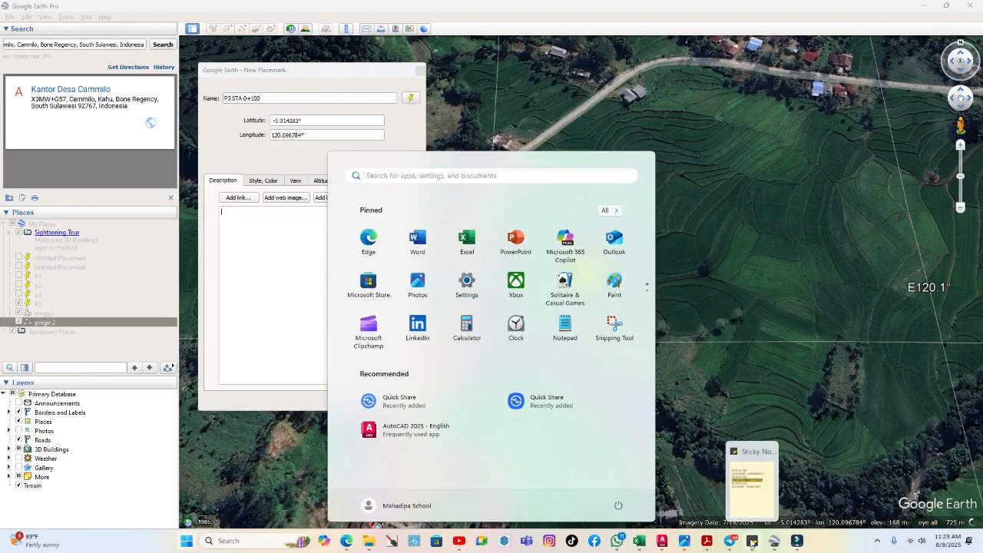
{"action": "left_click", "coordinate": [752, 542]}
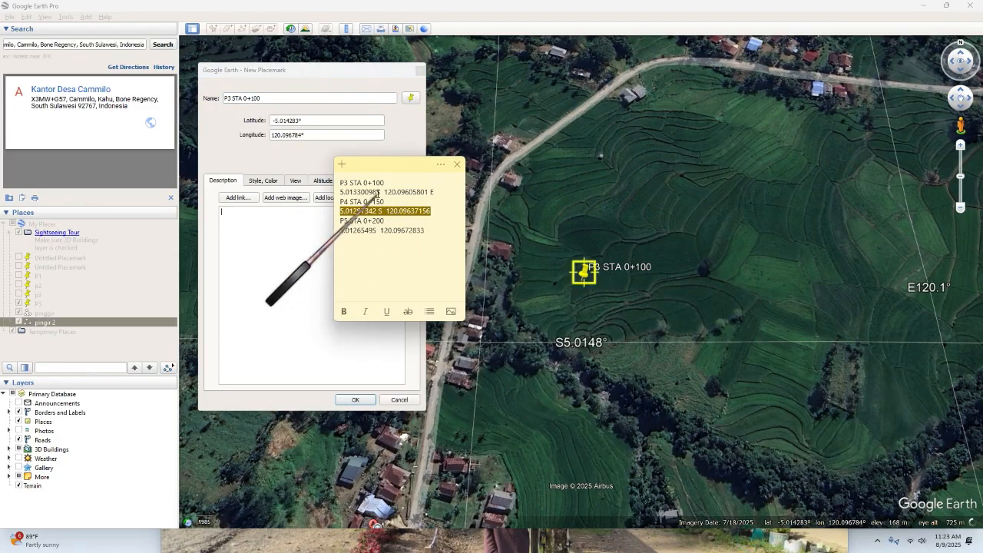
{"action": "left_click_drag", "start_coordinate": [378, 192], "coordinate": [341, 192]}
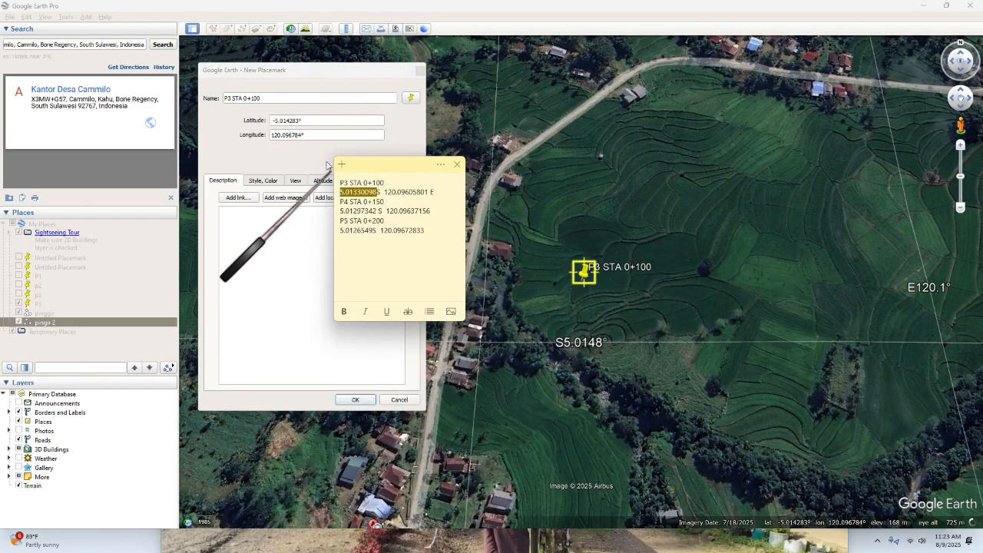
{"action": "left_click_drag", "start_coordinate": [274, 122], "coordinate": [296, 122]}
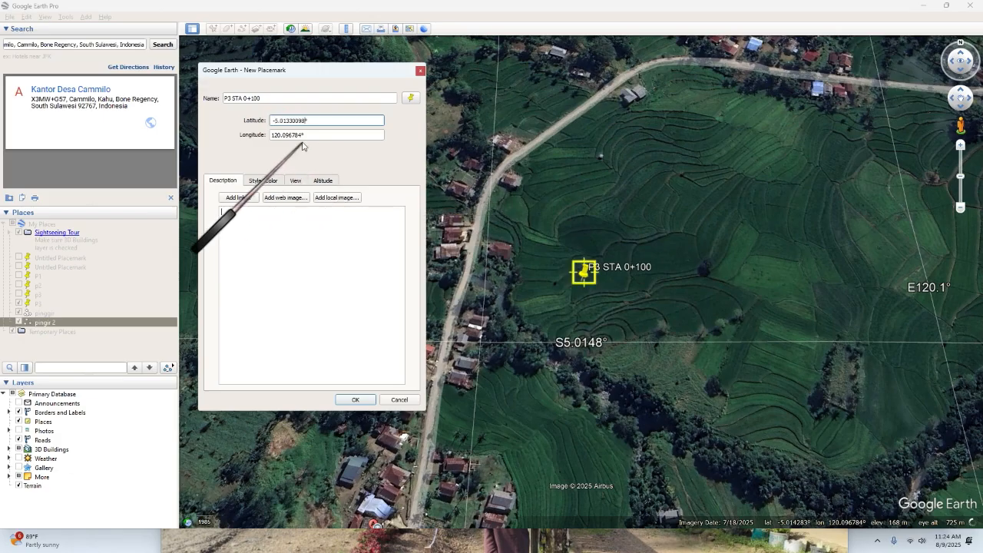
Step: Copy the P3 longitude from Sticky Notes and set the placemark's longitude to 120.09605801
{"action": "left_click_drag", "start_coordinate": [302, 135], "coordinate": [266, 135]}
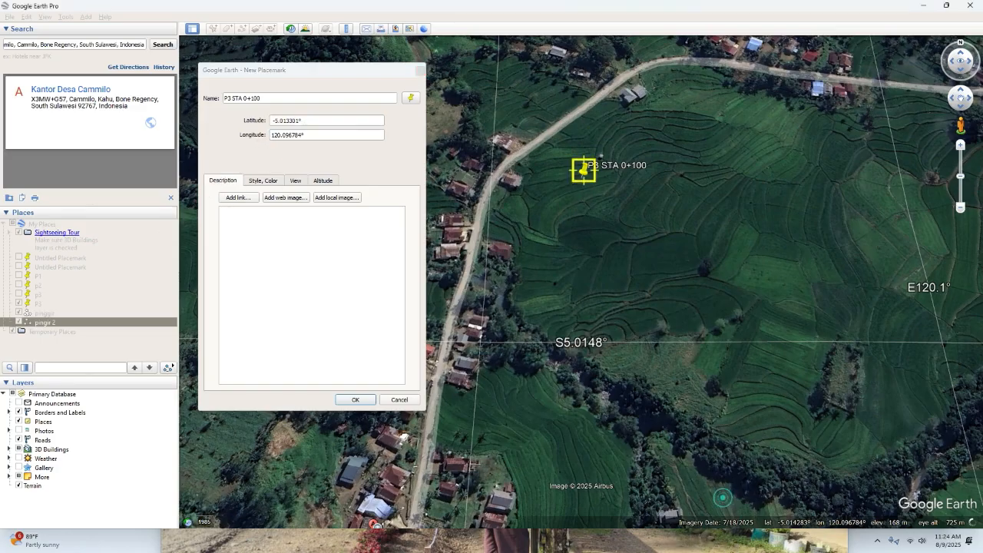
{"action": "key", "text": "super"}
{"action": "left_click", "coordinate": [752, 542]}
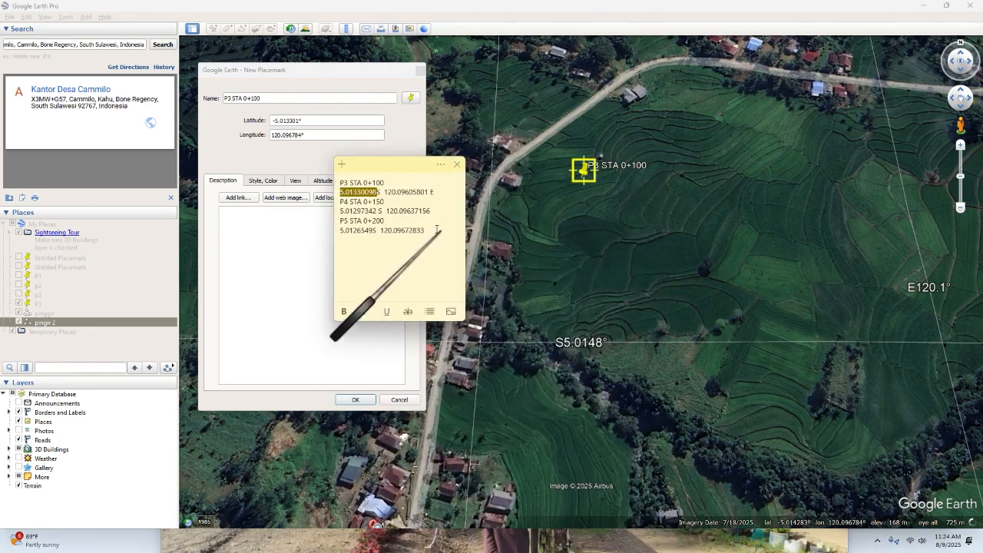
{"action": "left_click_drag", "start_coordinate": [385, 192], "coordinate": [422, 192]}
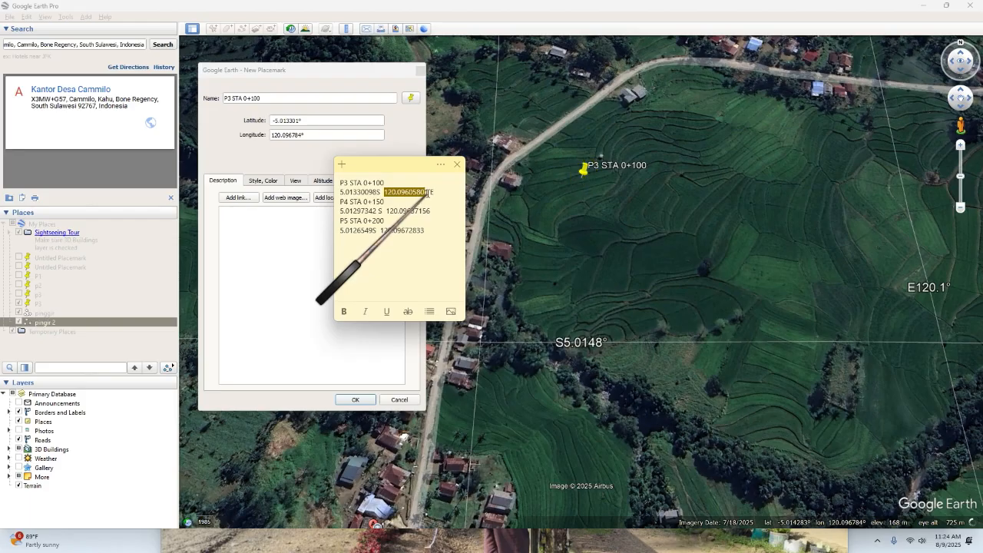
{"action": "right_click", "coordinate": [421, 194]}
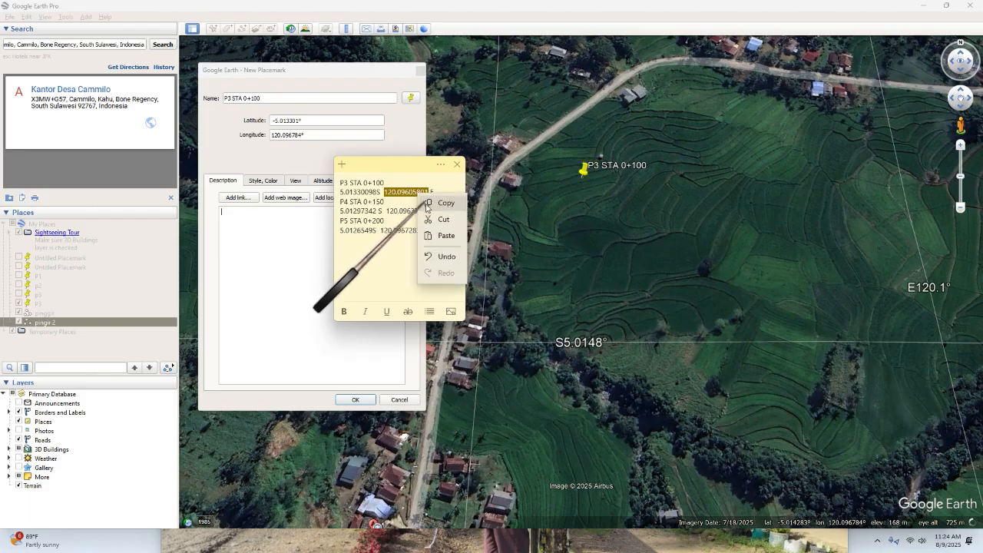
{"action": "left_click", "coordinate": [444, 203]}
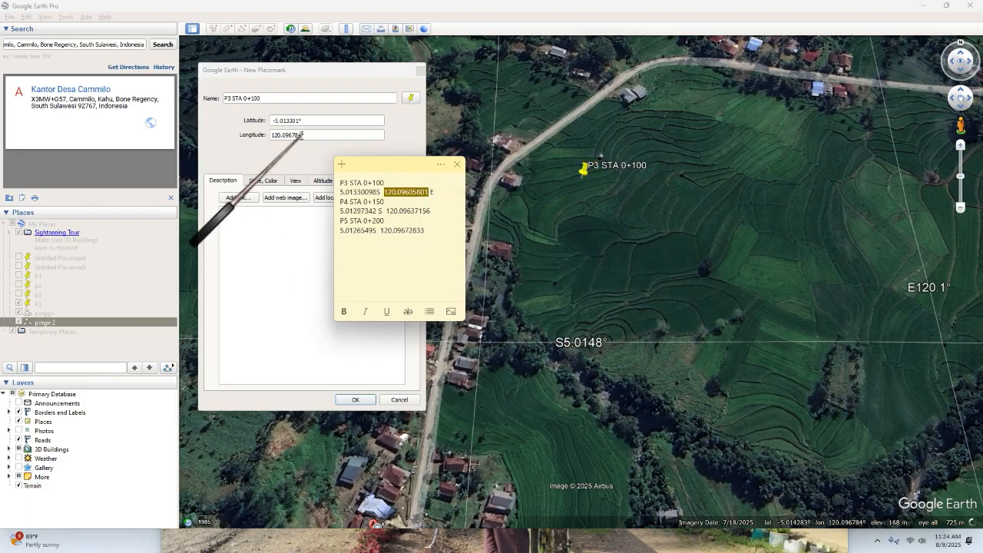
{"action": "double_click", "coordinate": [300, 135]}
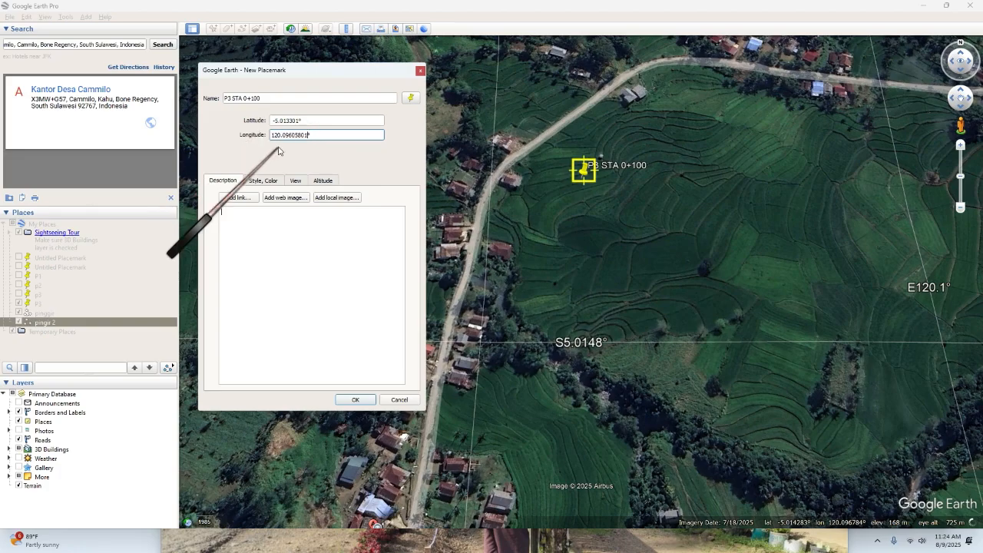
Step: Enter DATA SURVEY LAPANGAN as the description of the P3 STA 0+100 placemark
{"action": "left_click", "coordinate": [317, 224]}
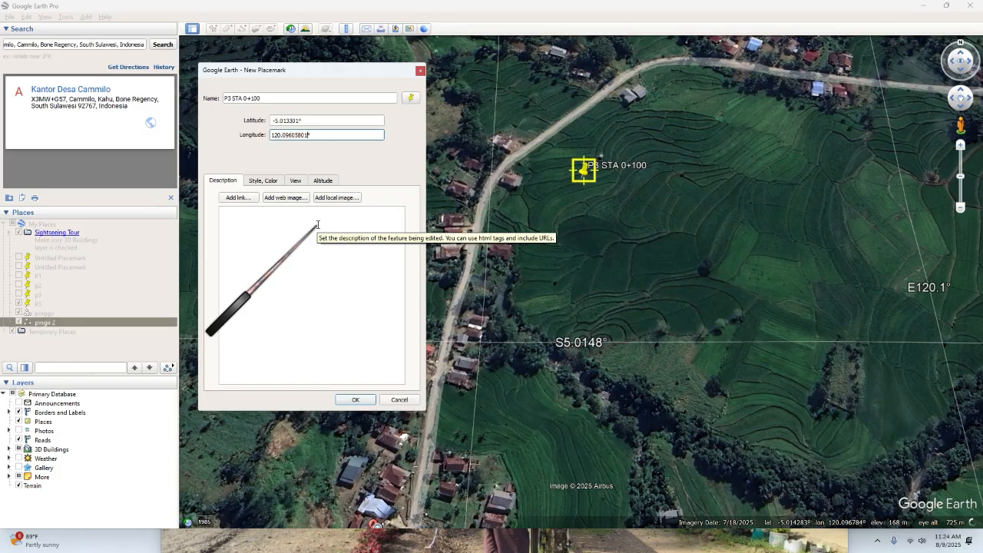
{"action": "left_click", "coordinate": [317, 225]}
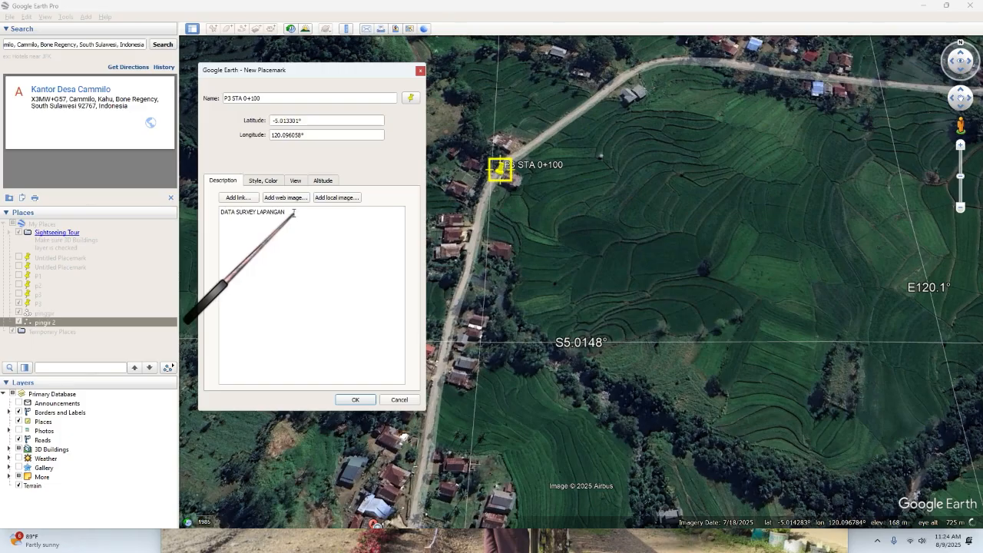
{"action": "left_click_drag", "start_coordinate": [294, 213], "coordinate": [182, 216]}
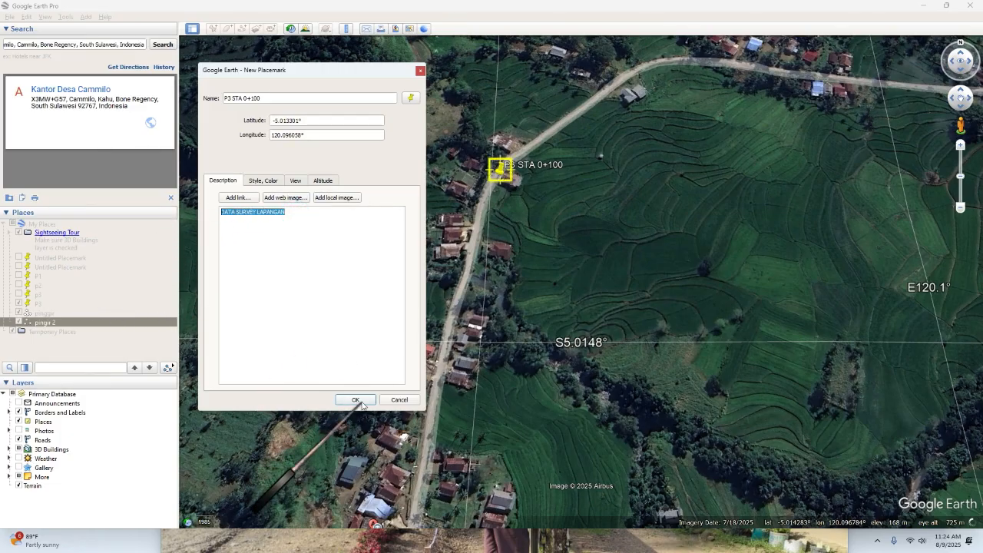
Step: Try the blue and pink pushpin icons for the placemark, choose the yellow pushpin, and save the placemark
{"action": "left_click", "coordinate": [411, 95]}
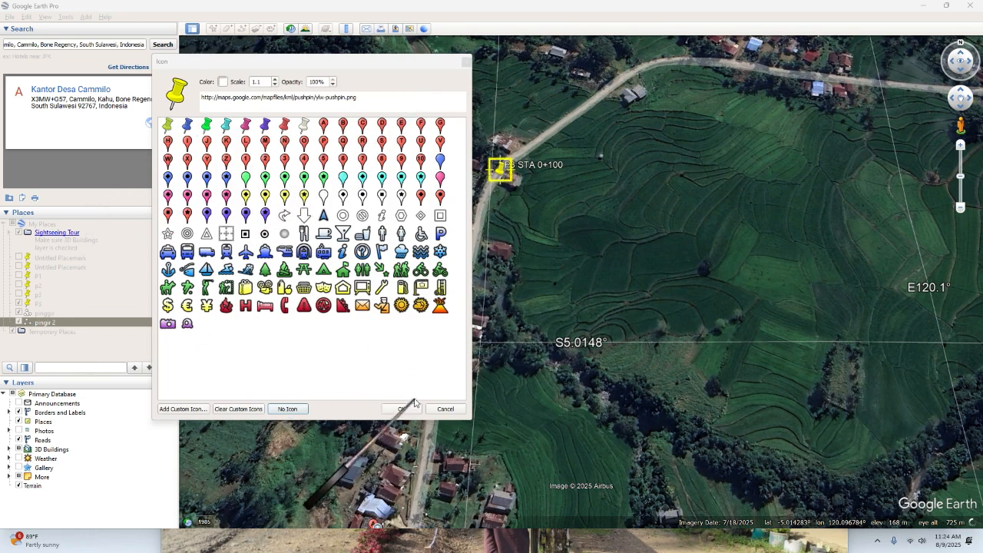
{"action": "left_click", "coordinate": [187, 125]}
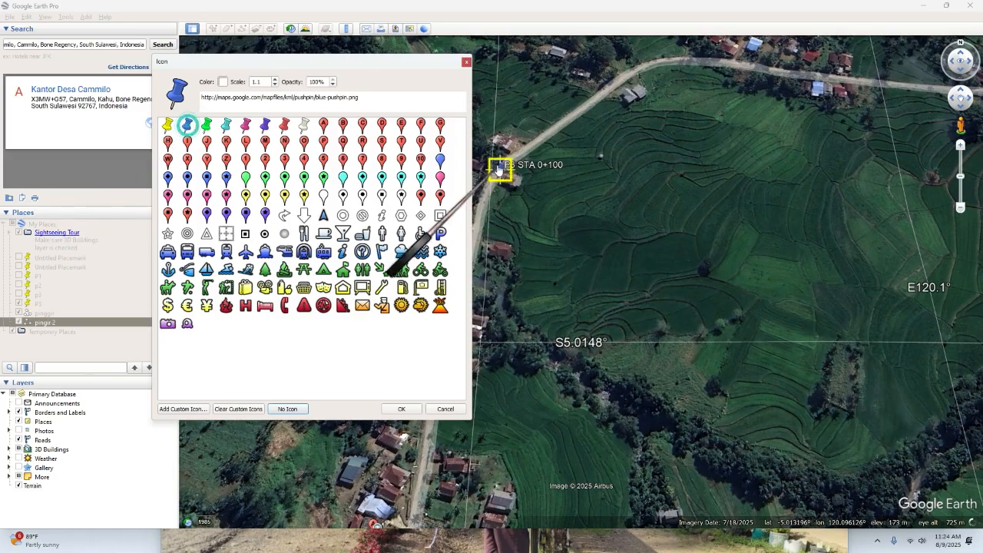
{"action": "left_click", "coordinate": [167, 124]}
{"action": "left_click", "coordinate": [246, 124]}
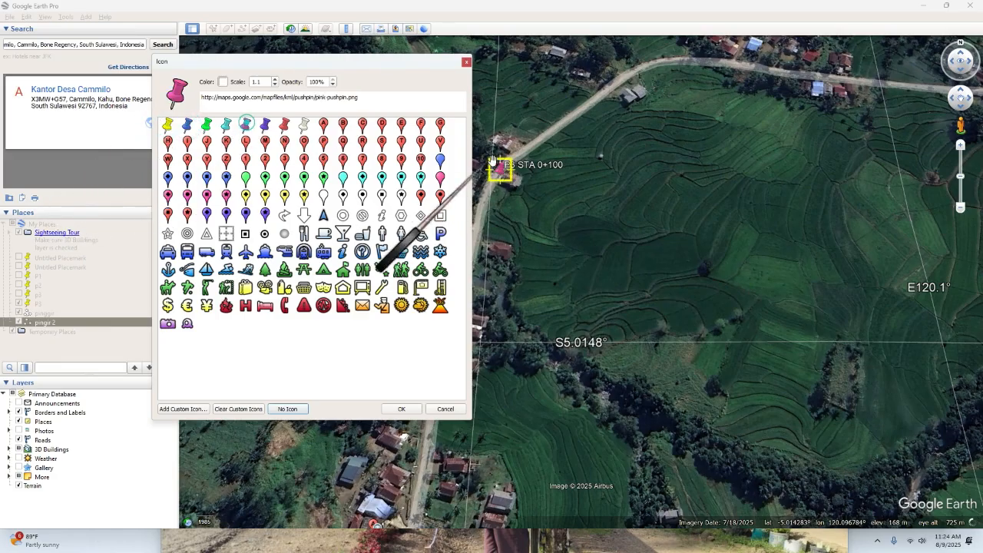
{"action": "left_click", "coordinate": [167, 125]}
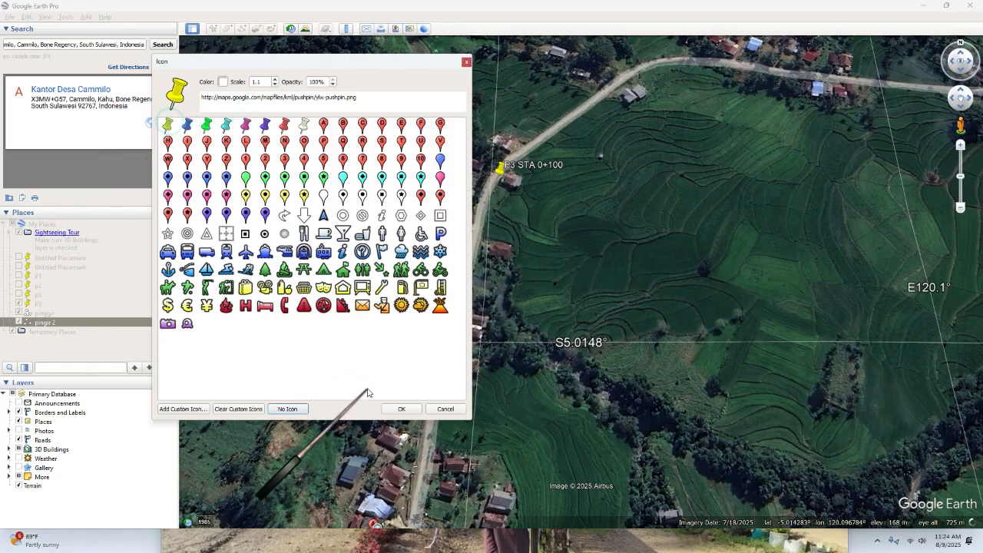
{"action": "left_click", "coordinate": [398, 411]}
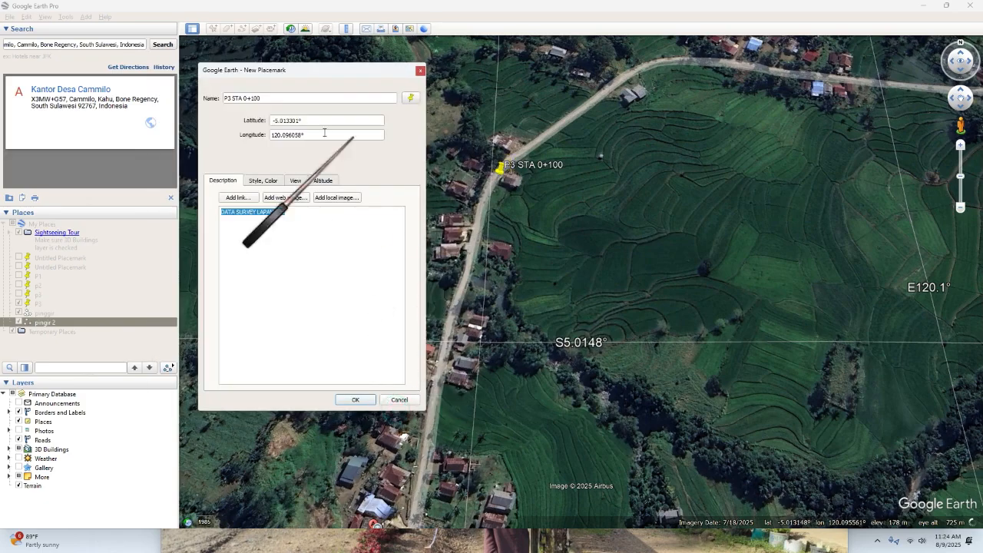
{"action": "left_click", "coordinate": [356, 401]}
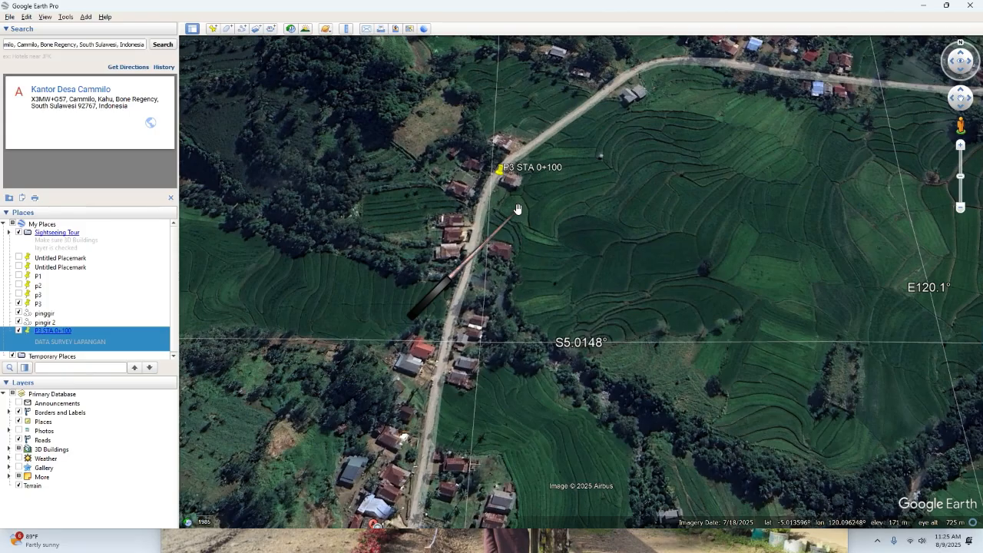
Step: Start a new placemark named P4 STA 0 +150 and set its latitude to -5.01297342, copied from the P4 line in Sticky Notes
{"action": "left_click", "coordinate": [213, 30]}
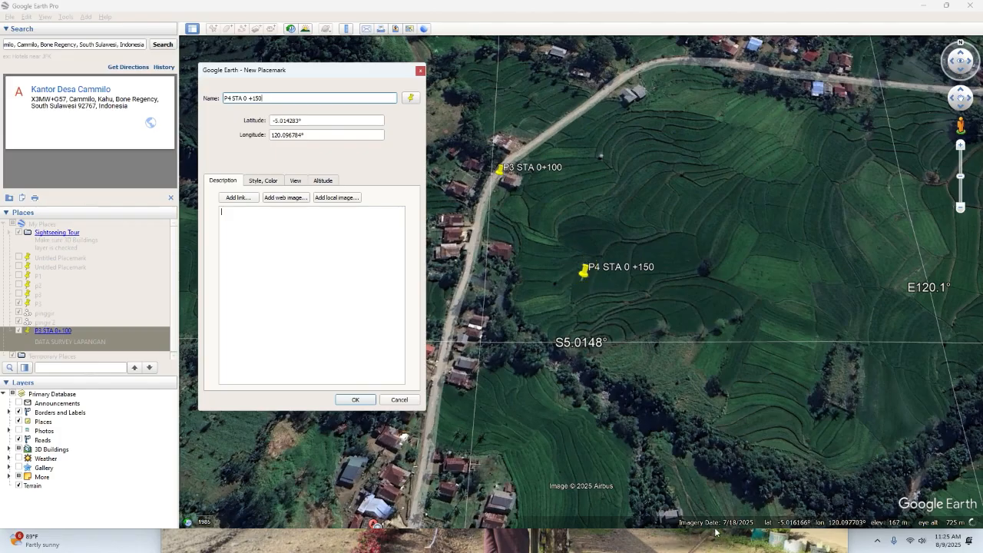
{"action": "key", "text": "super+Tab"}
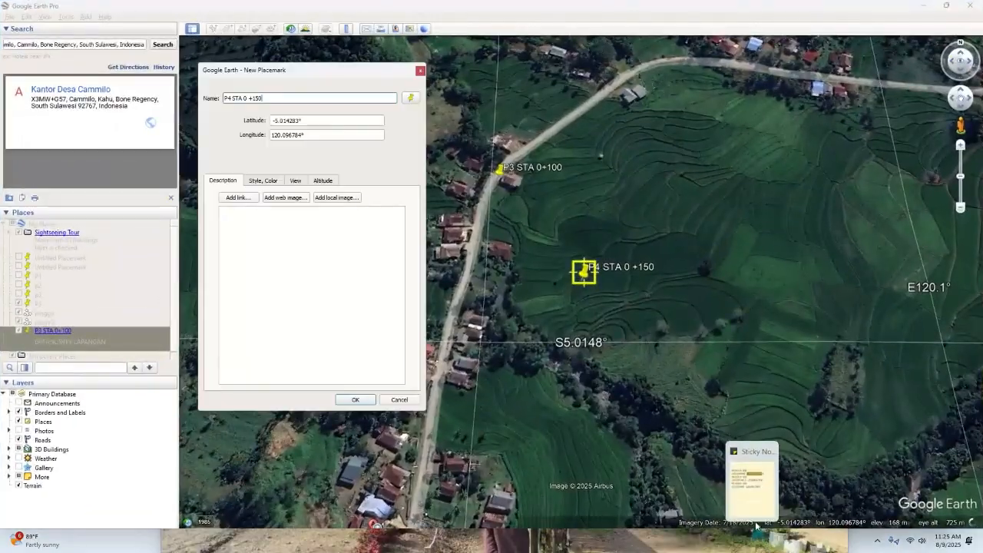
{"action": "left_click", "coordinate": [757, 527]}
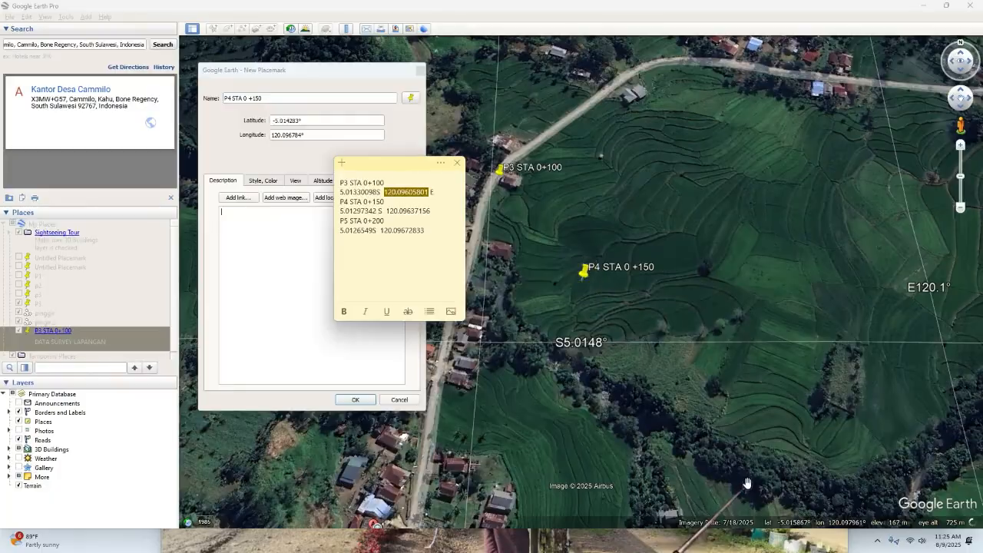
{"action": "left_click_drag", "start_coordinate": [340, 212], "coordinate": [380, 210]}
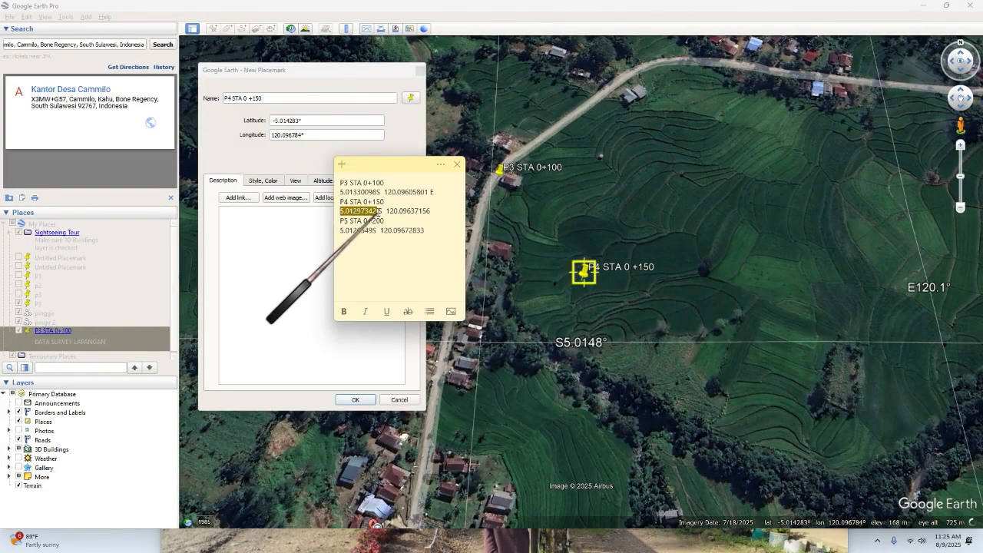
{"action": "right_click", "coordinate": [368, 217]}
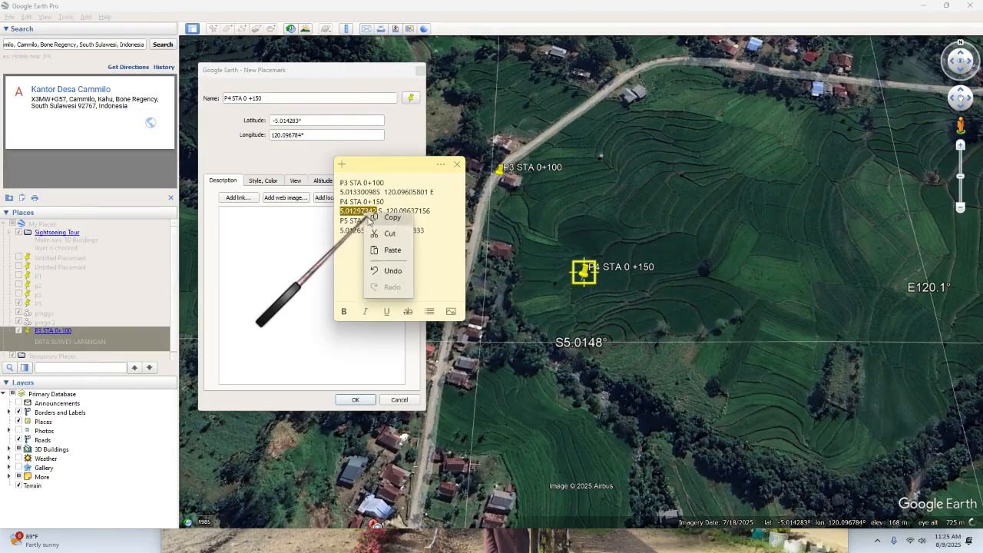
{"action": "left_click", "coordinate": [389, 224]}
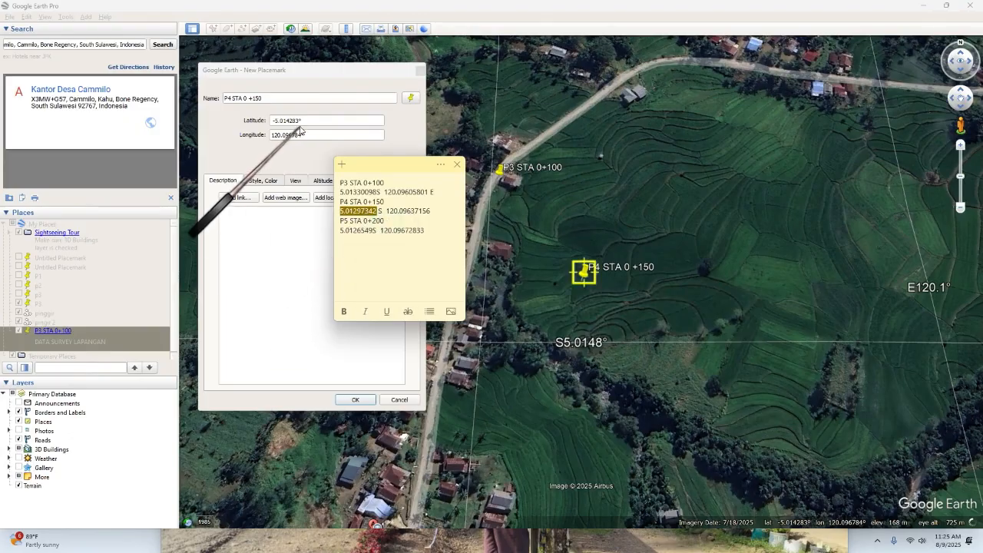
{"action": "left_click", "coordinate": [297, 121]}
{"action": "left_click_drag", "start_coordinate": [298, 121], "coordinate": [277, 121]}
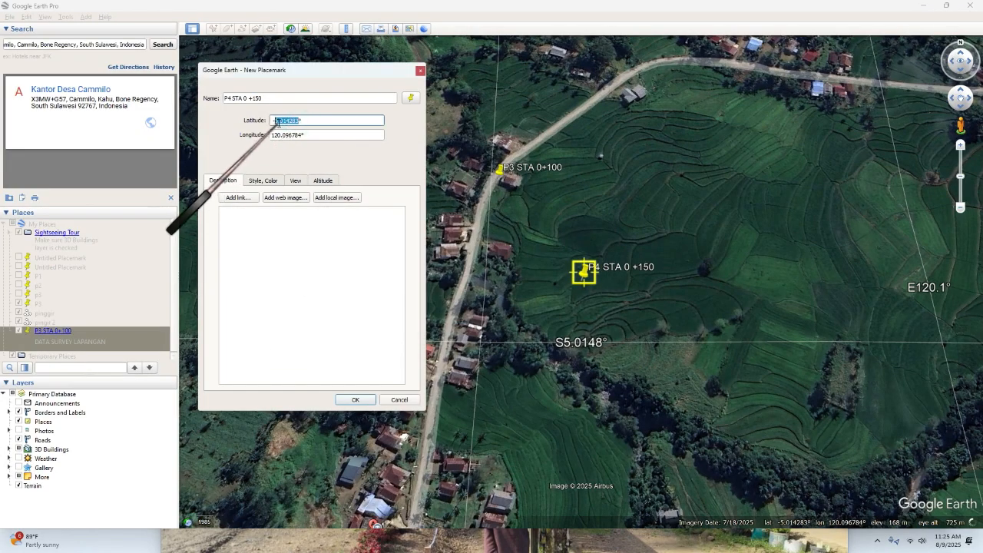
{"action": "key", "text": "ctrl+v"}
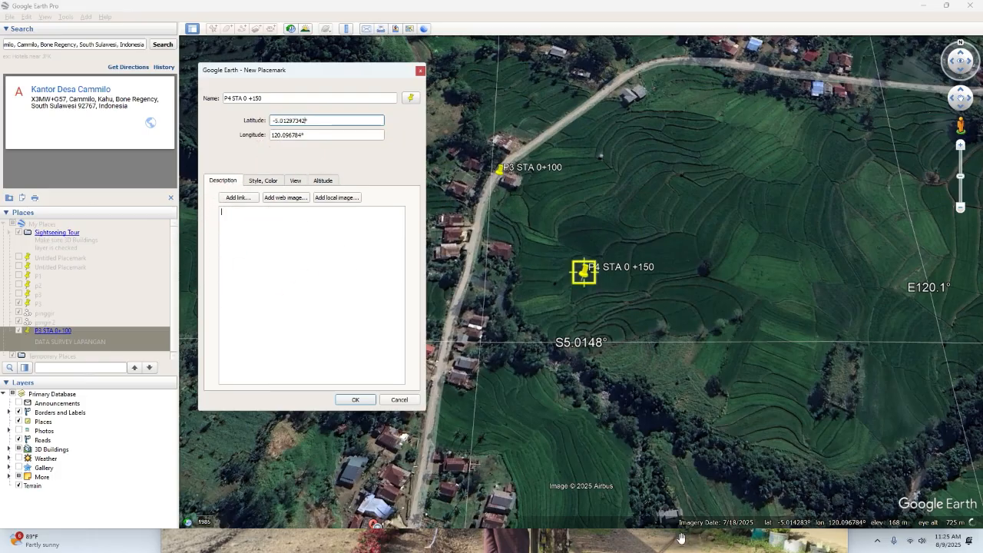
Step: Copy the P4 longitude from Sticky Notes and set the placemark's longitude to 120.09637156
{"action": "key", "text": "super"}
{"action": "left_click", "coordinate": [750, 540]}
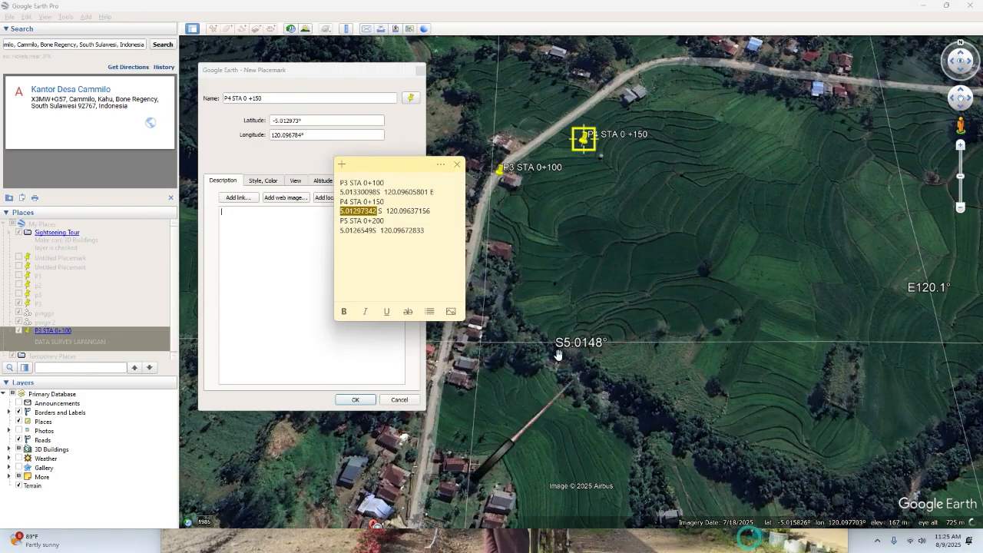
{"action": "left_click_drag", "start_coordinate": [384, 211], "coordinate": [430, 211]}
{"action": "right_click", "coordinate": [428, 216]}
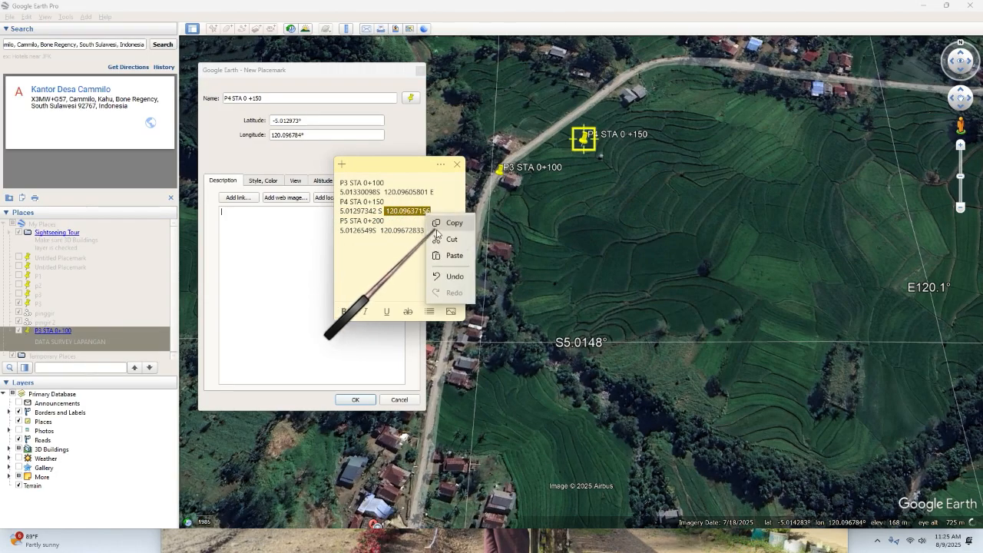
{"action": "left_click", "coordinate": [439, 223]}
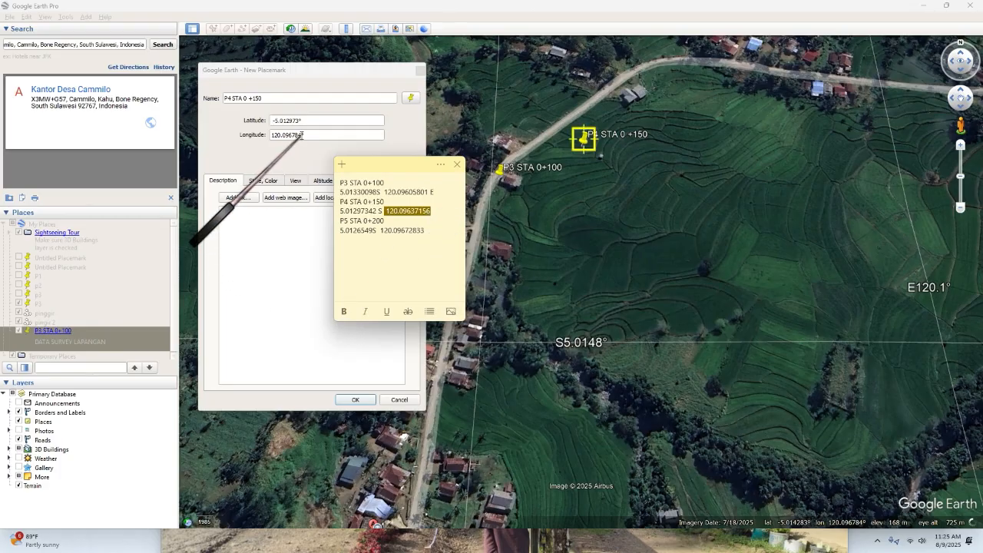
{"action": "double_click", "coordinate": [301, 135]}
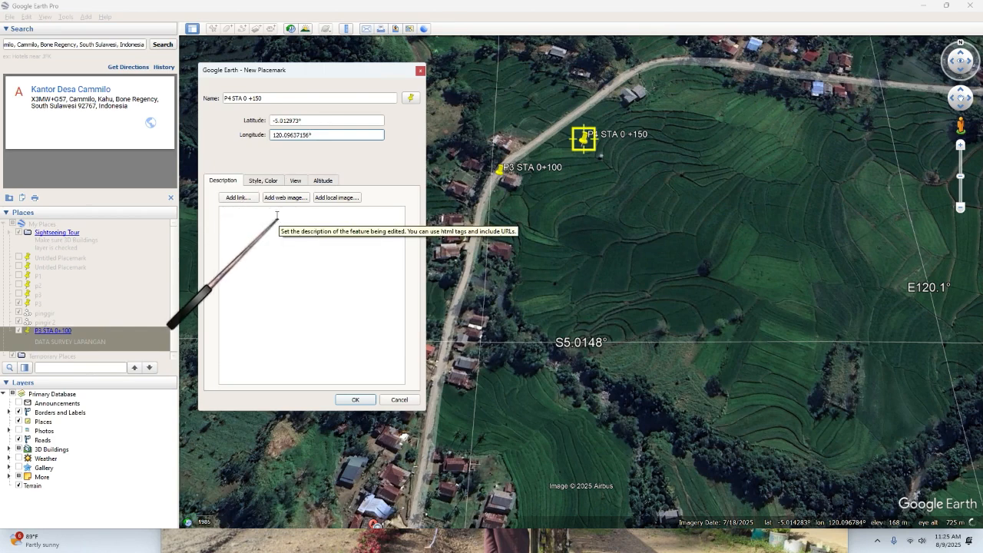
{"action": "left_click", "coordinate": [281, 119]}
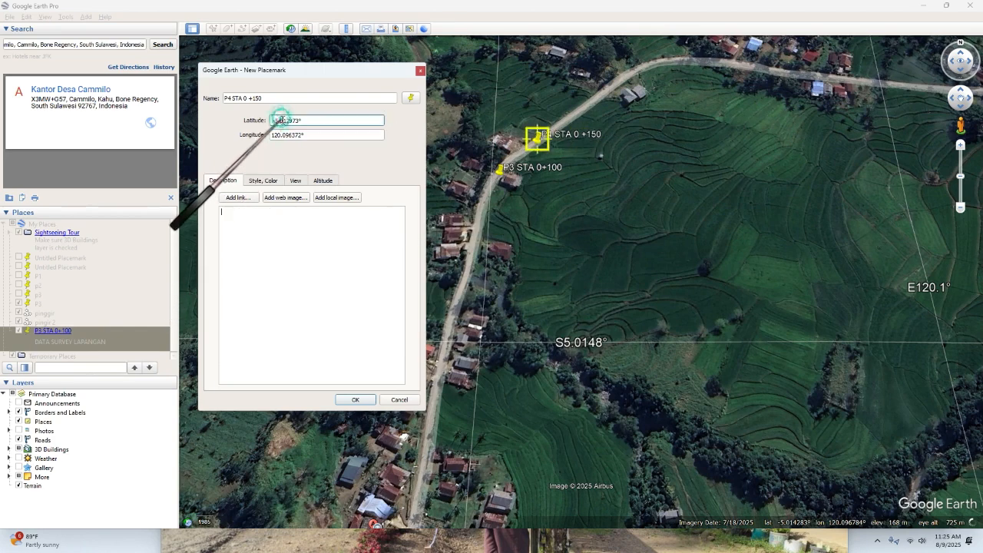
{"action": "left_click", "coordinate": [290, 135]}
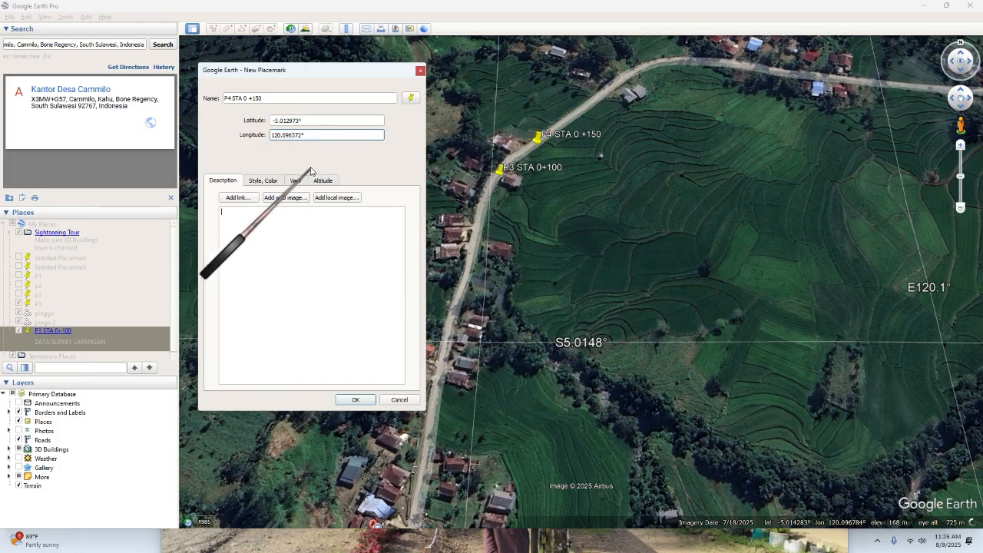
Step: Enter DATA SURVEY STA 0 +150 as the P4 placemark's description and save the placemark
{"action": "left_click", "coordinate": [258, 213]}
{"action": "type", "text": "DATA SURVEY STA 0 +150"}
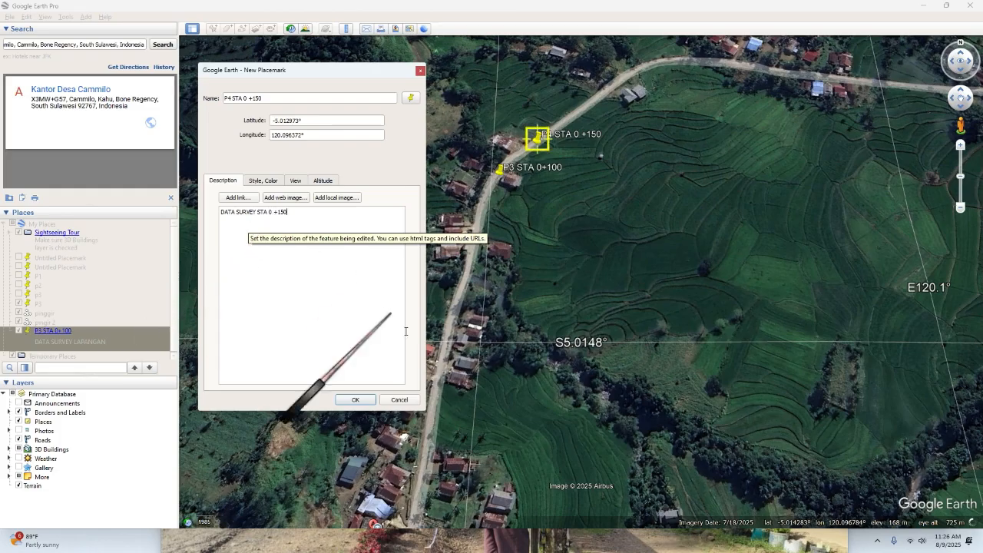
{"action": "left_click", "coordinate": [365, 398]}
Step: Check the P5 STA 0+200 line in Sticky Notes and start a new placemark named P5 0+200 in Google Earth Pro
{"action": "scroll", "coordinate": [520, 177], "scroll_direction": "up", "scroll_amount": 3}
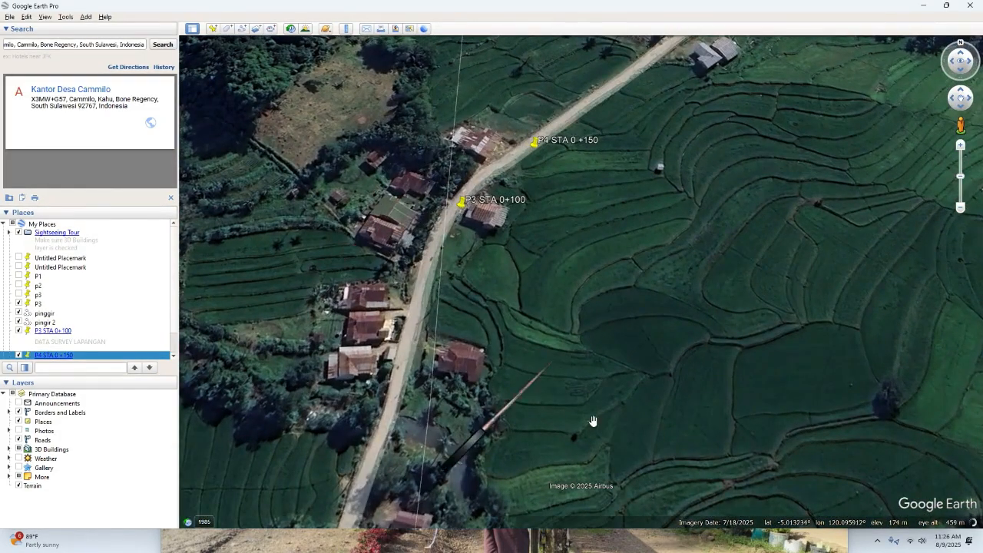
{"action": "scroll", "coordinate": [590, 307], "scroll_direction": "down", "scroll_amount": 3}
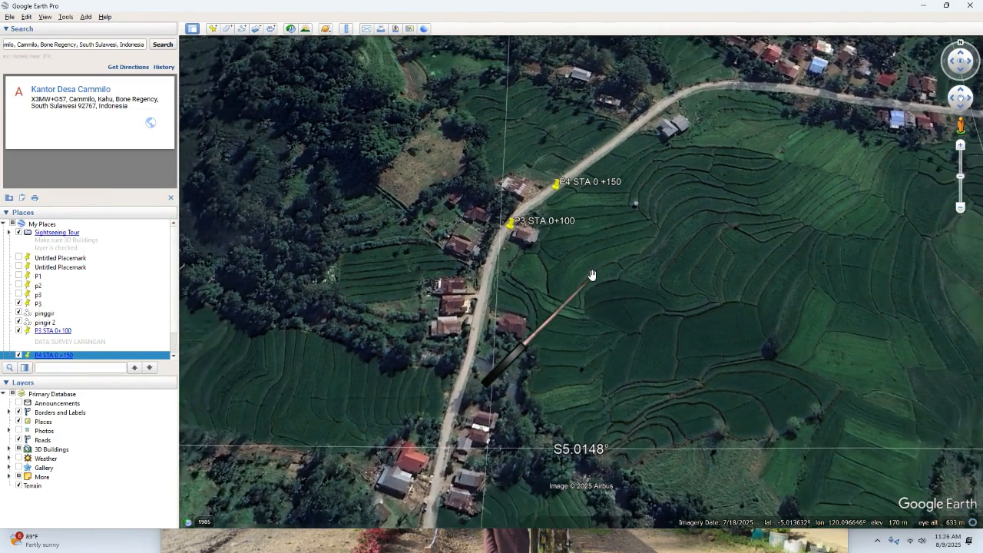
{"action": "scroll", "coordinate": [600, 224], "scroll_direction": "up", "scroll_amount": 3}
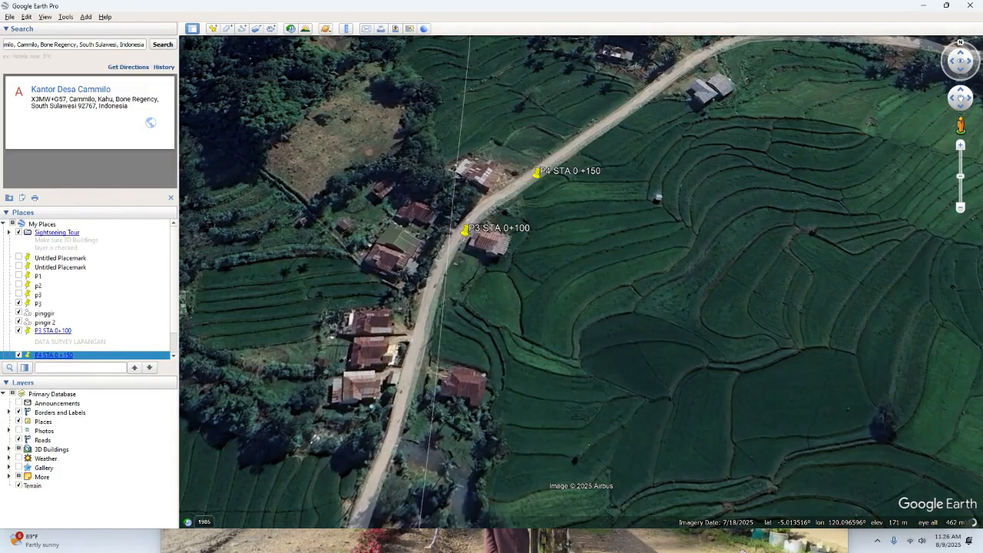
{"action": "key", "text": "super"}
{"action": "left_click", "coordinate": [752, 544]}
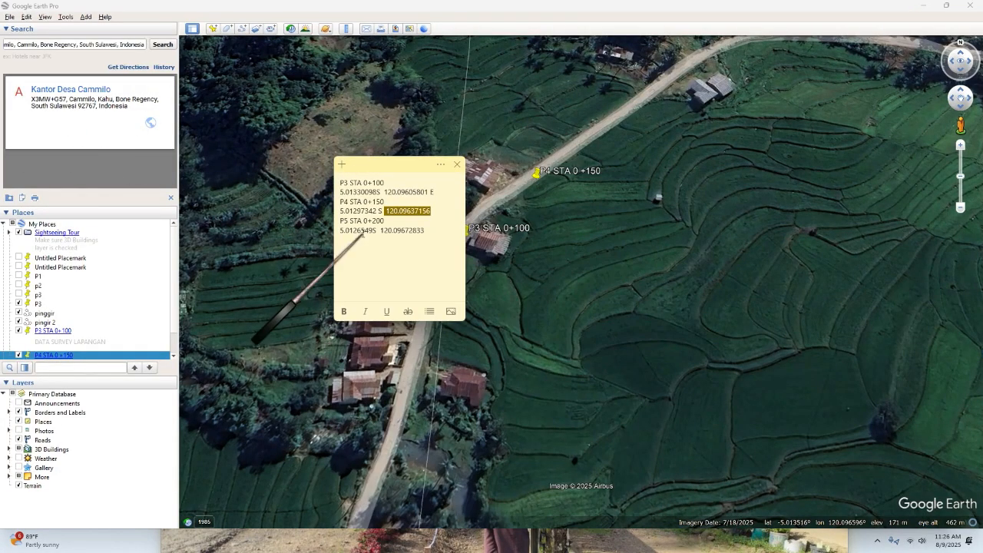
{"action": "left_click", "coordinate": [213, 28]}
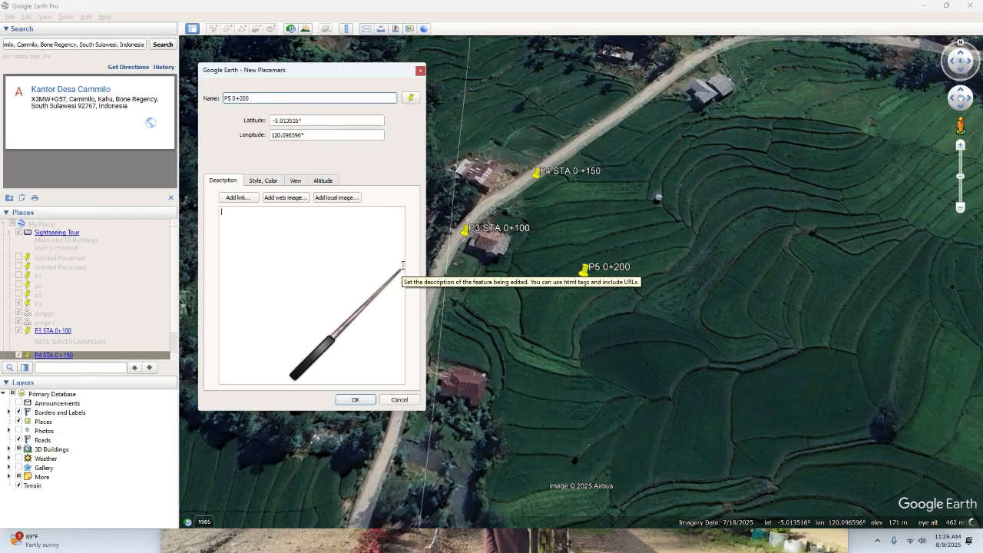
Step: Switch to Sticky Notes and move the coordinates note clear of the New Placemark dialog, onto the open map area
{"action": "key", "text": "super"}
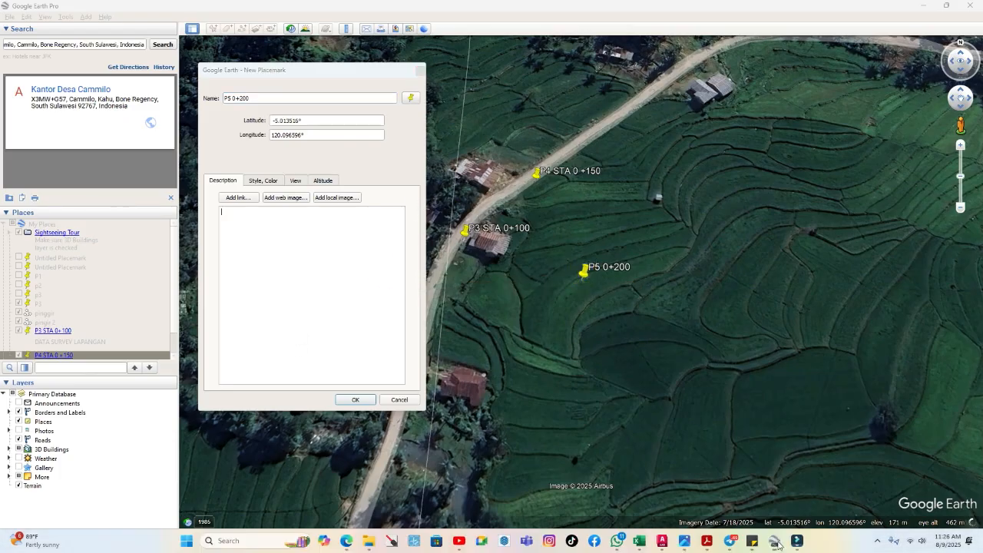
{"action": "left_click", "coordinate": [753, 543]}
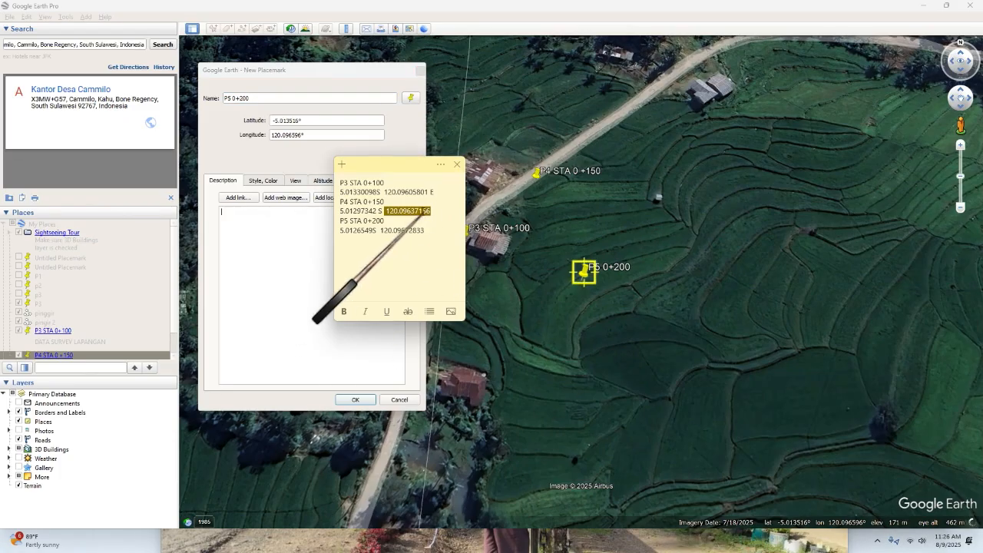
{"action": "left_click_drag", "start_coordinate": [405, 164], "coordinate": [678, 231]}
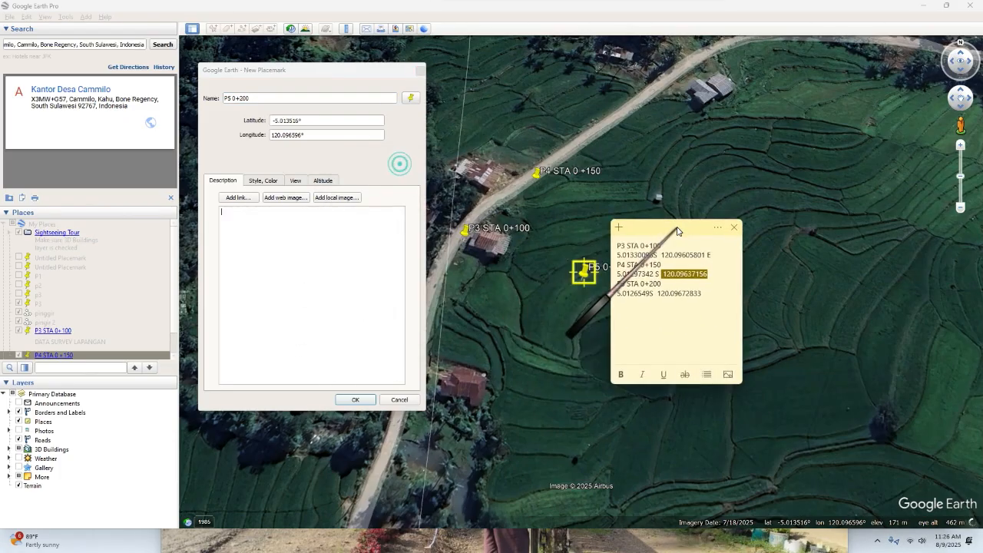
{"action": "left_click", "coordinate": [624, 293]}
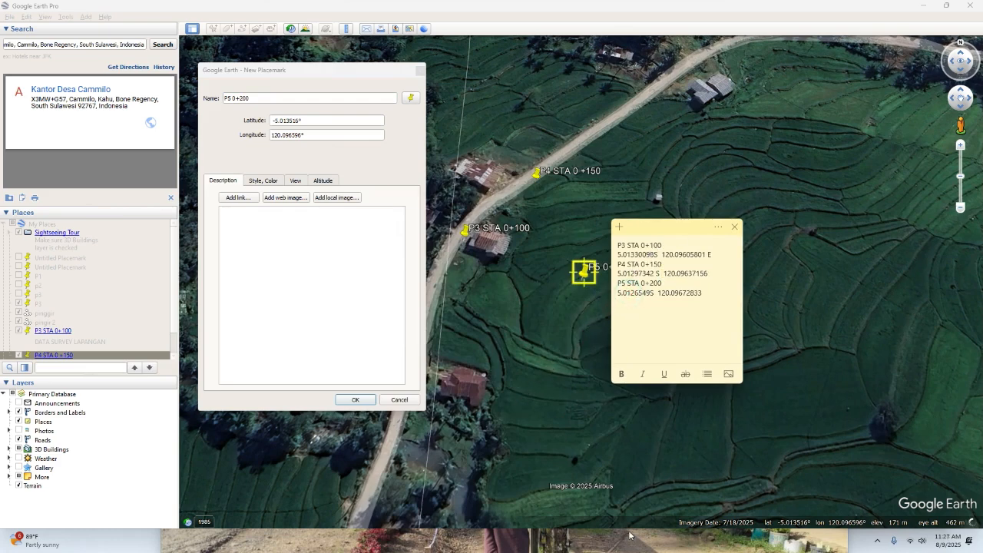
Step: Switch to Photos and check the coordinates stamped on the 0+200.jpg survey photo against the P5 line of the note
{"action": "key", "text": "super"}
{"action": "mouse_move", "coordinate": [681, 545]}
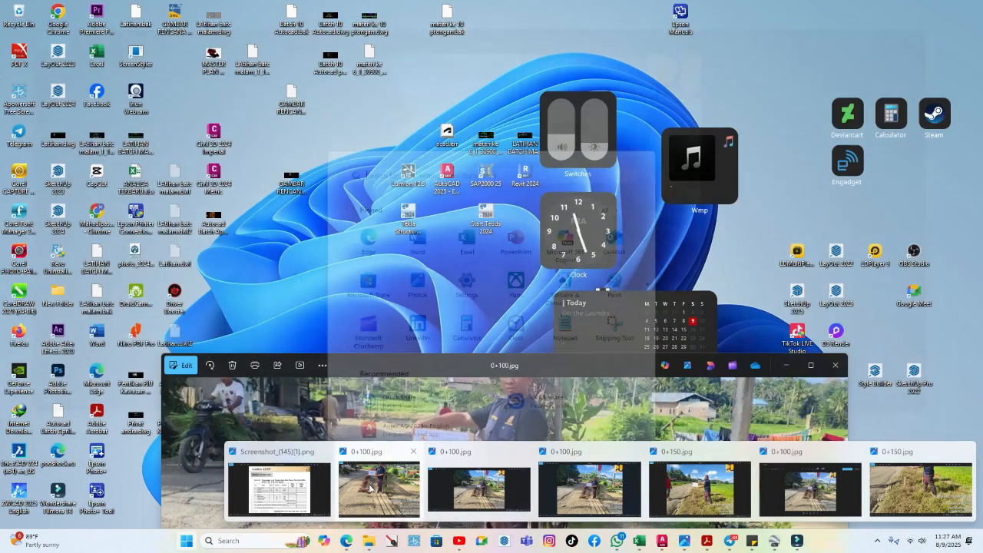
{"action": "left_click", "coordinate": [375, 488]}
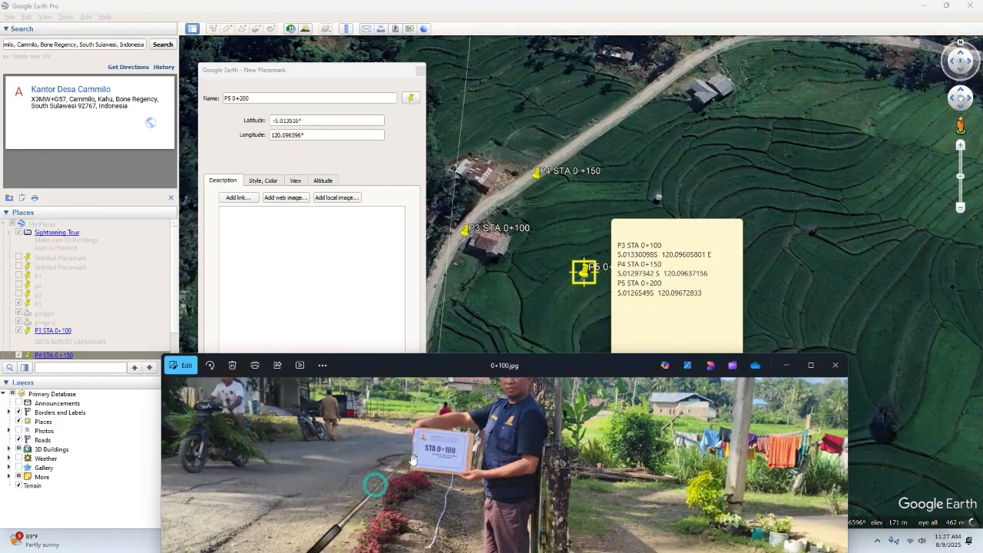
{"action": "left_click_drag", "start_coordinate": [474, 369], "coordinate": [405, 116]}
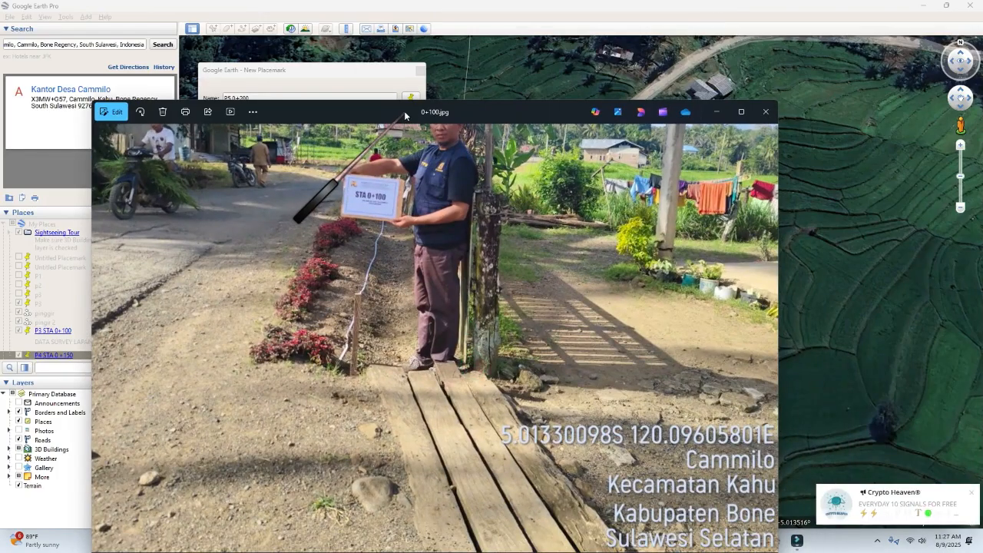
{"action": "key", "text": "Right"}
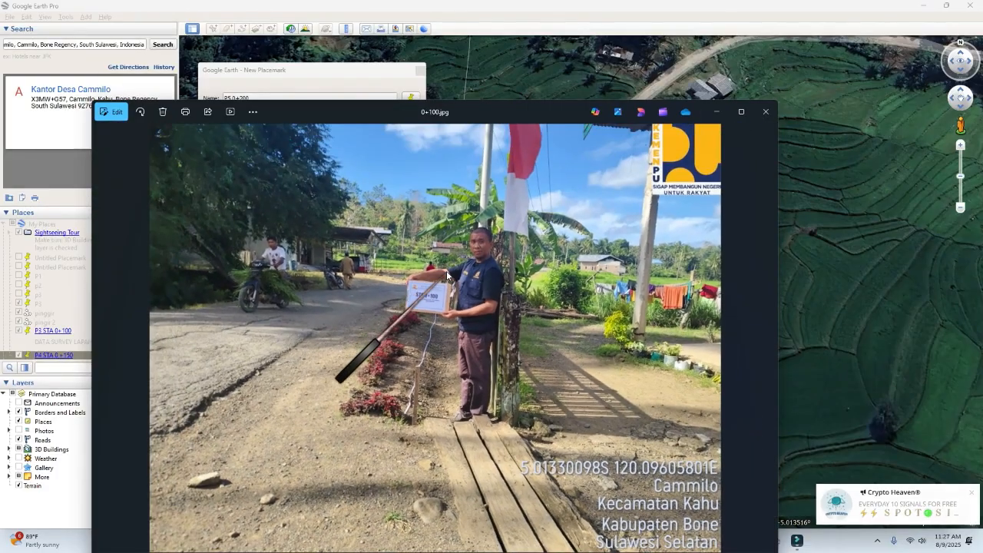
{"action": "key", "text": "Right"}
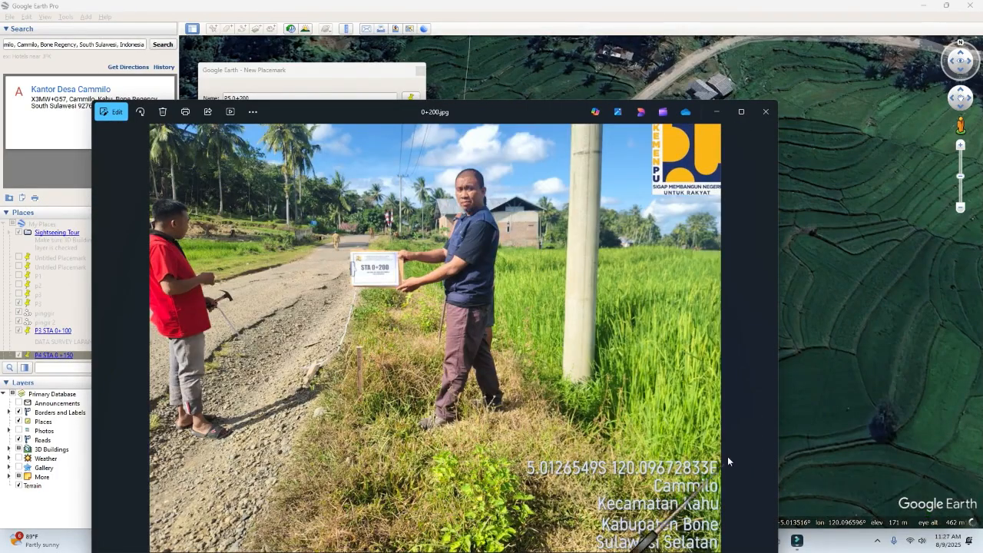
{"action": "left_click", "coordinate": [806, 360]}
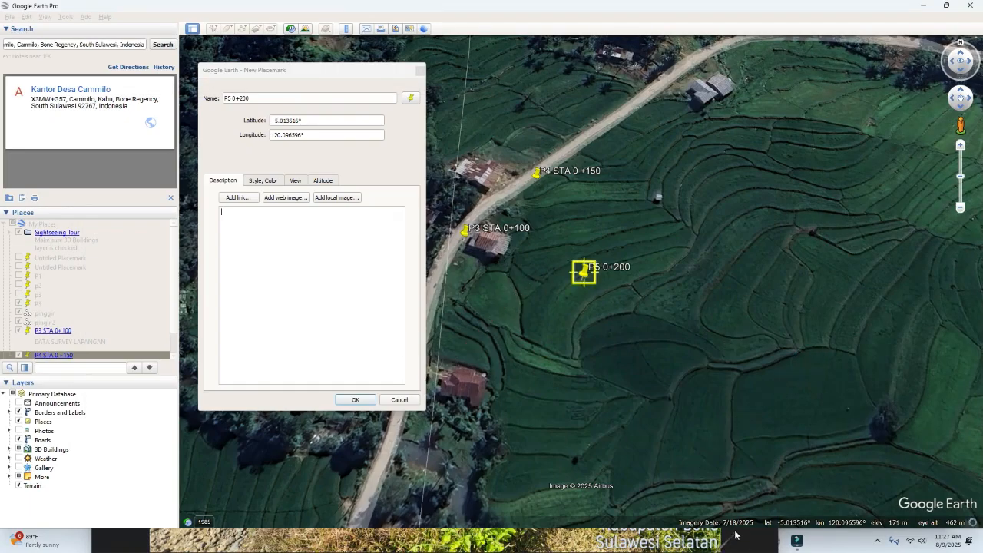
Step: Take the P5 latitude from Sticky Notes and set the P5 0+200 placemark's latitude to -5.0126549 in Google Earth Pro
{"action": "key", "text": "super"}
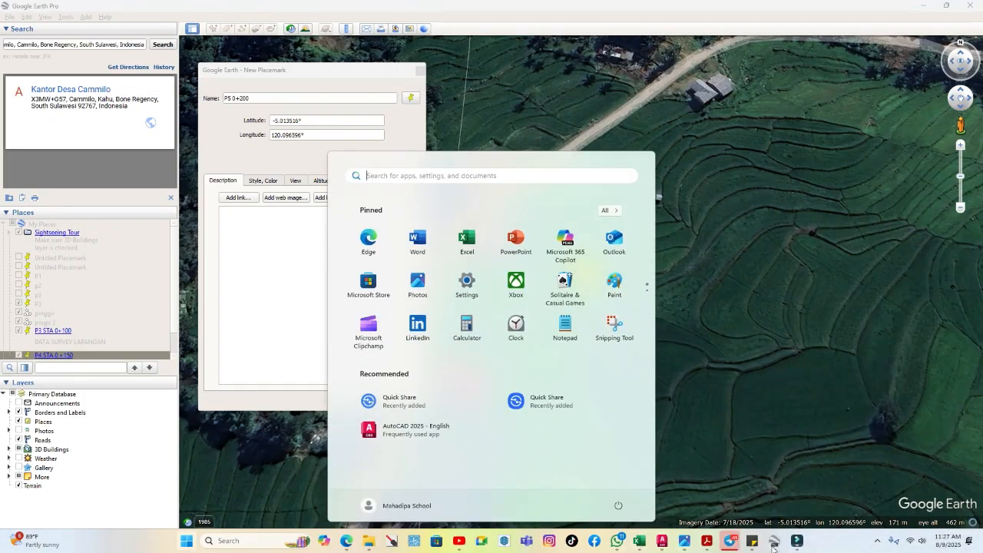
{"action": "left_click", "coordinate": [753, 542]}
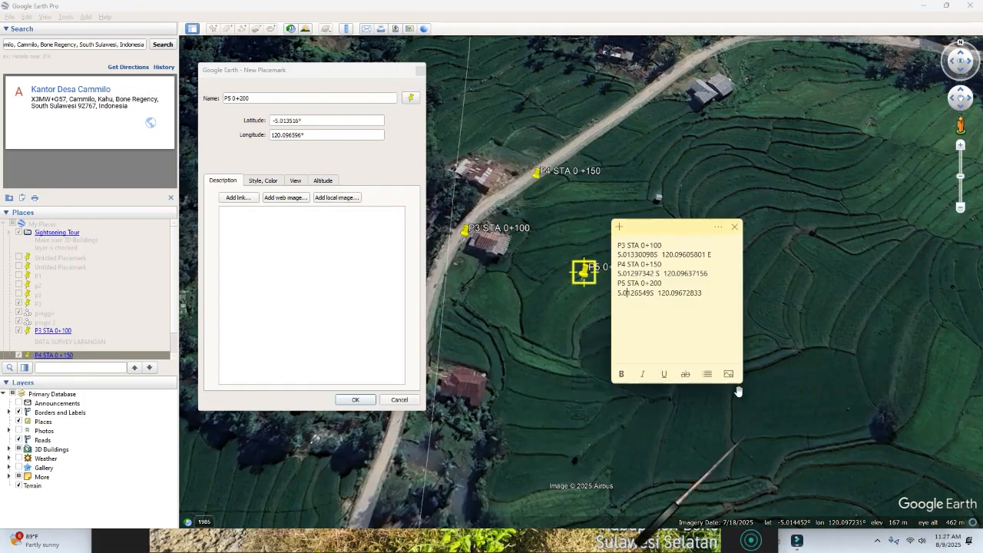
{"action": "double_click", "coordinate": [649, 293]}
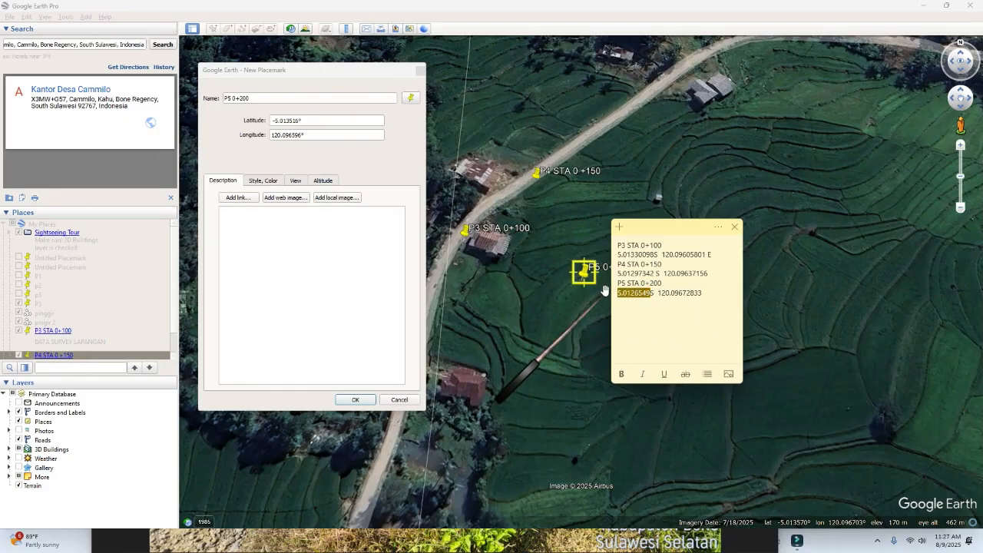
{"action": "double_click", "coordinate": [285, 121]}
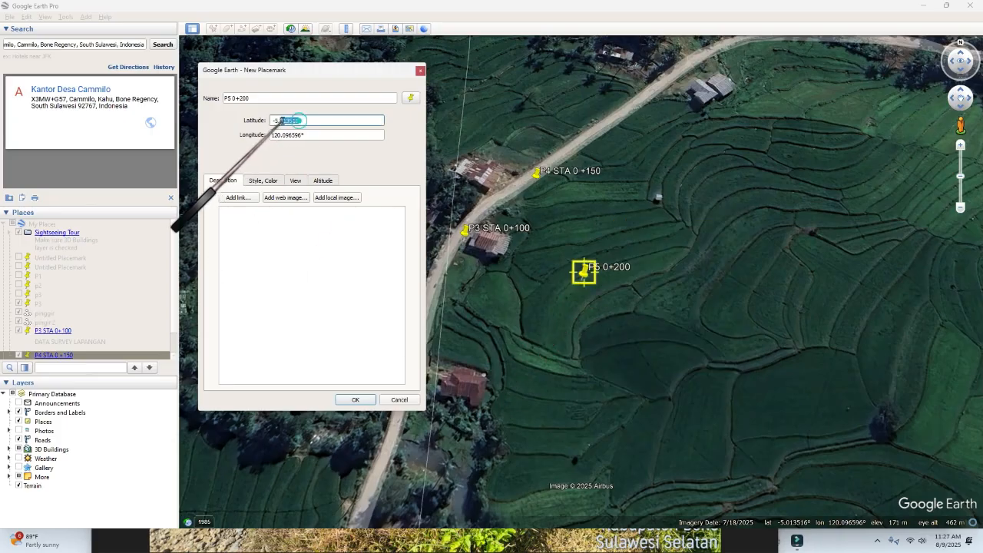
{"action": "type", "text": "0126549"}
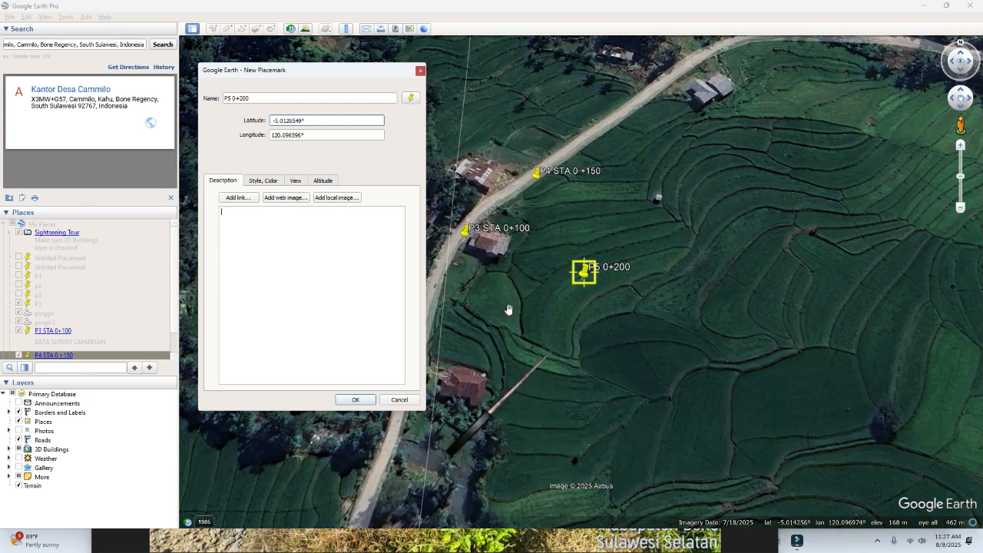
{"action": "left_click", "coordinate": [314, 135]}
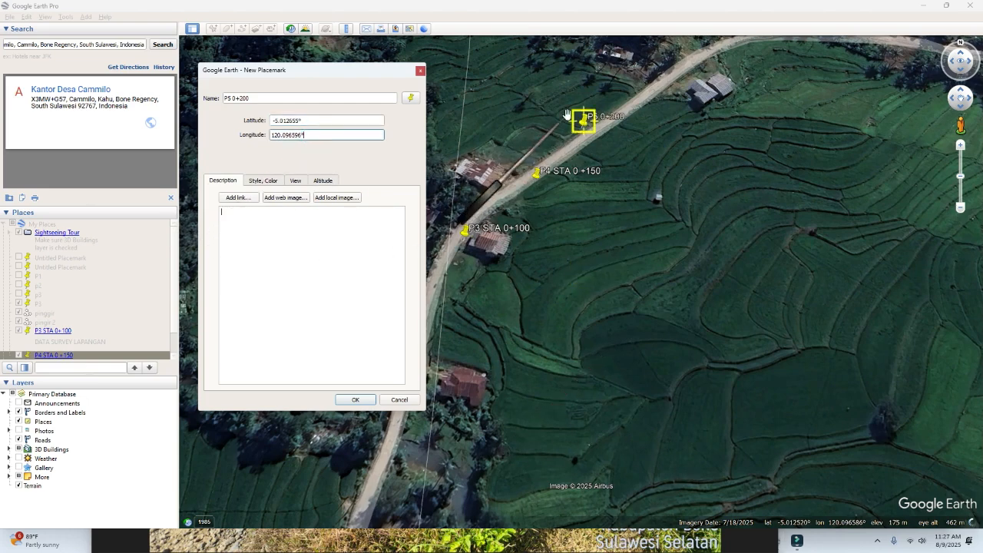
Step: Copy the P5 longitude from Sticky Notes and set the placemark's longitude to 120.09672833
{"action": "key", "text": "super"}
{"action": "left_click", "coordinate": [747, 540]}
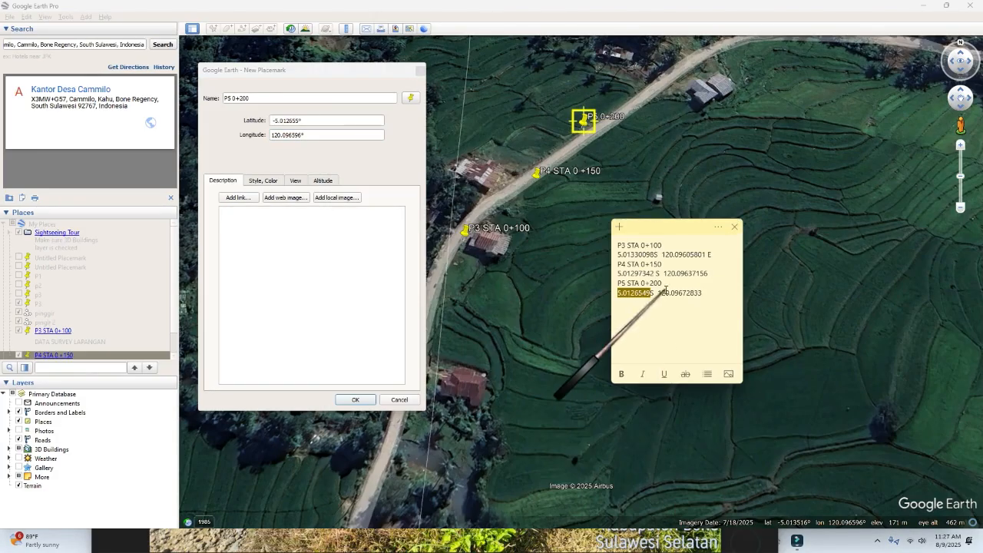
{"action": "left_click_drag", "start_coordinate": [702, 293], "coordinate": [673, 293]}
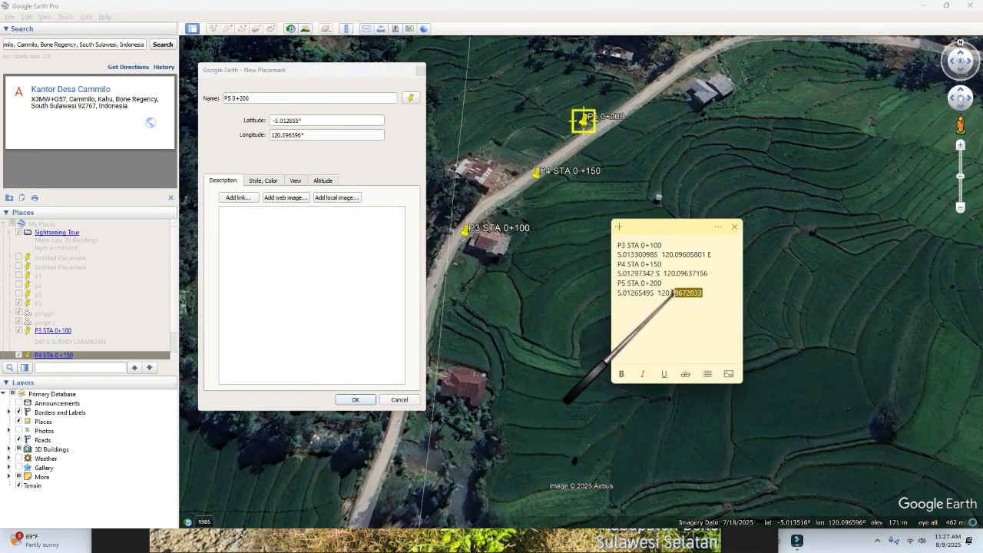
{"action": "left_click", "coordinate": [659, 294]}
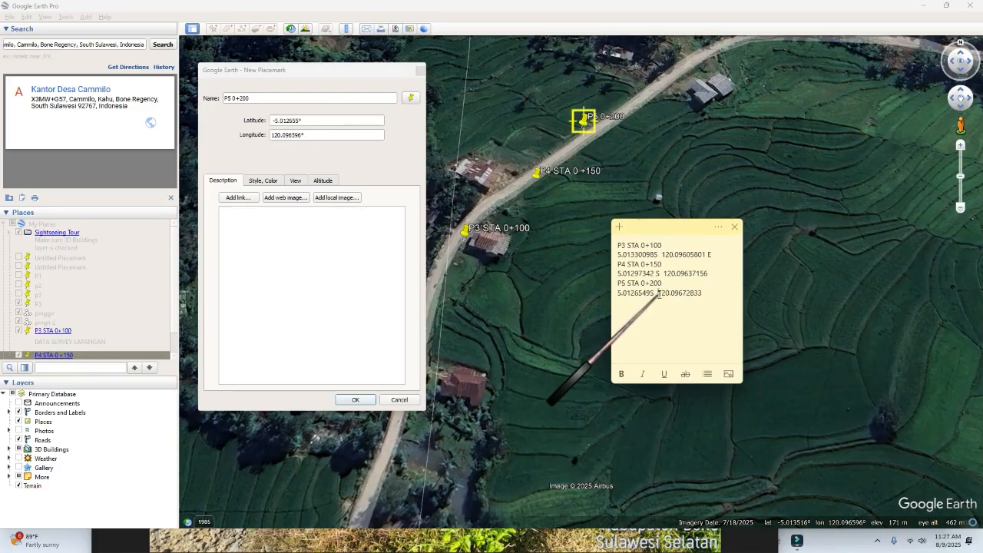
{"action": "left_click_drag", "start_coordinate": [659, 294], "coordinate": [702, 294]}
{"action": "right_click", "coordinate": [695, 297]}
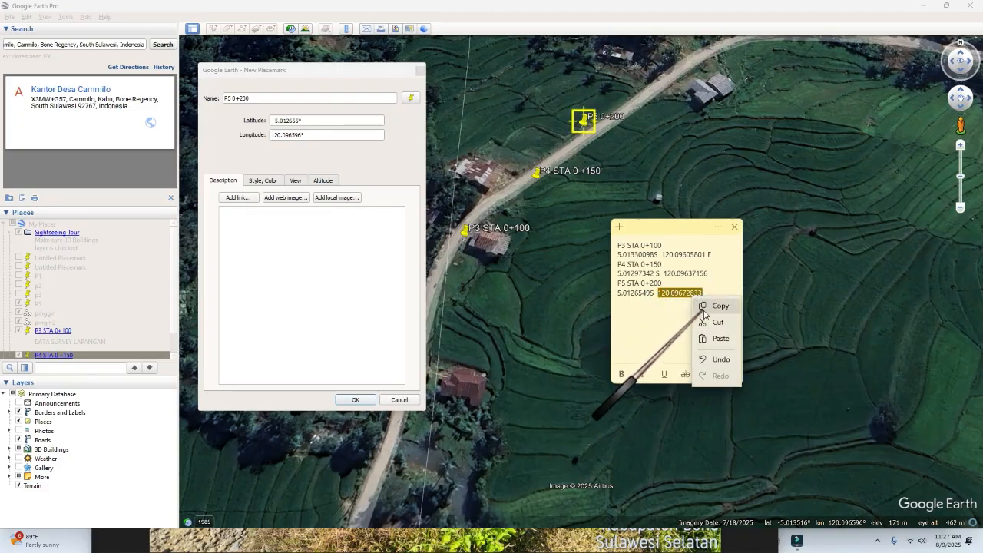
{"action": "left_click", "coordinate": [705, 308]}
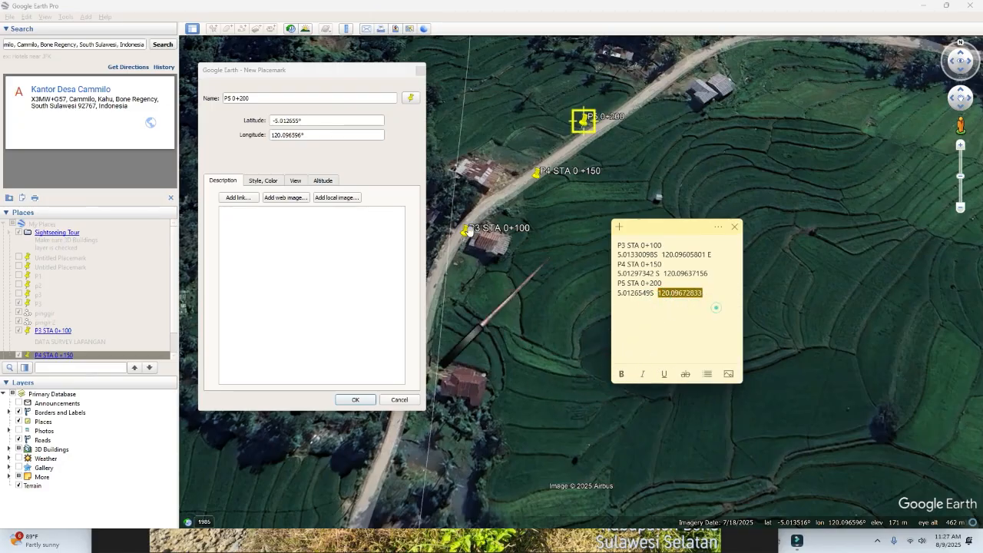
{"action": "double_click", "coordinate": [300, 137]}
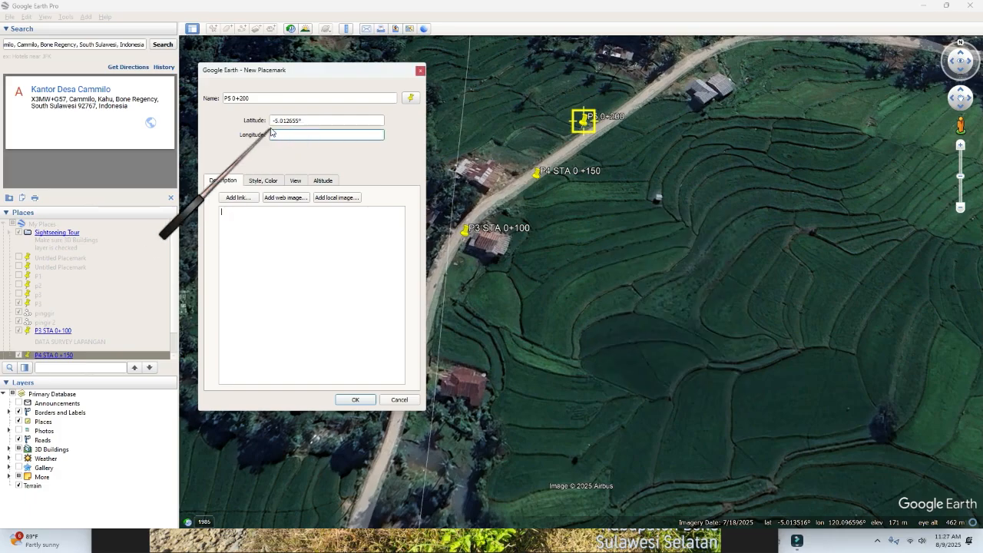
{"action": "left_click", "coordinate": [284, 120]}
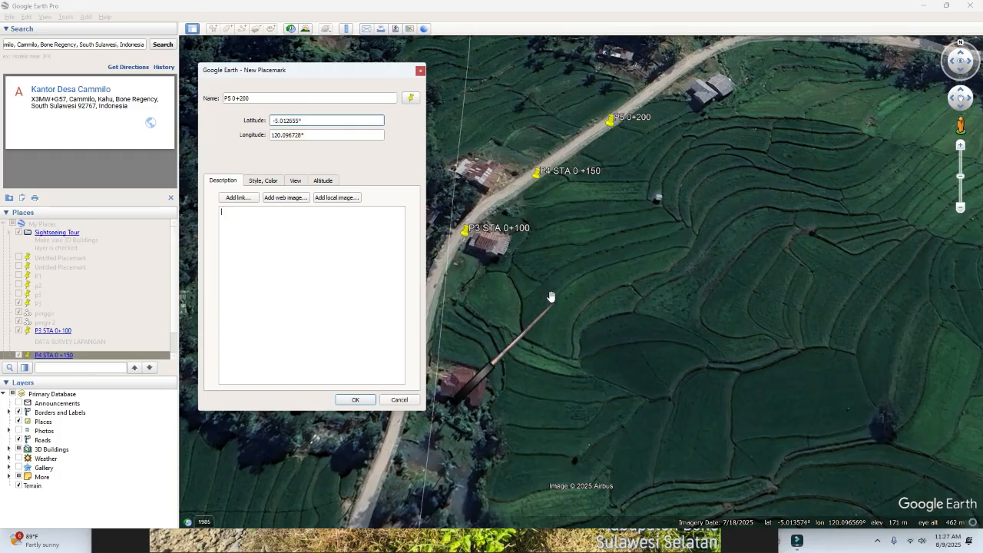
Step: Enter DATA SURVEY P5 STA 0+200 as the P5 placemark's description, save it and view the three stations along the road
{"action": "left_click", "coordinate": [389, 231]}
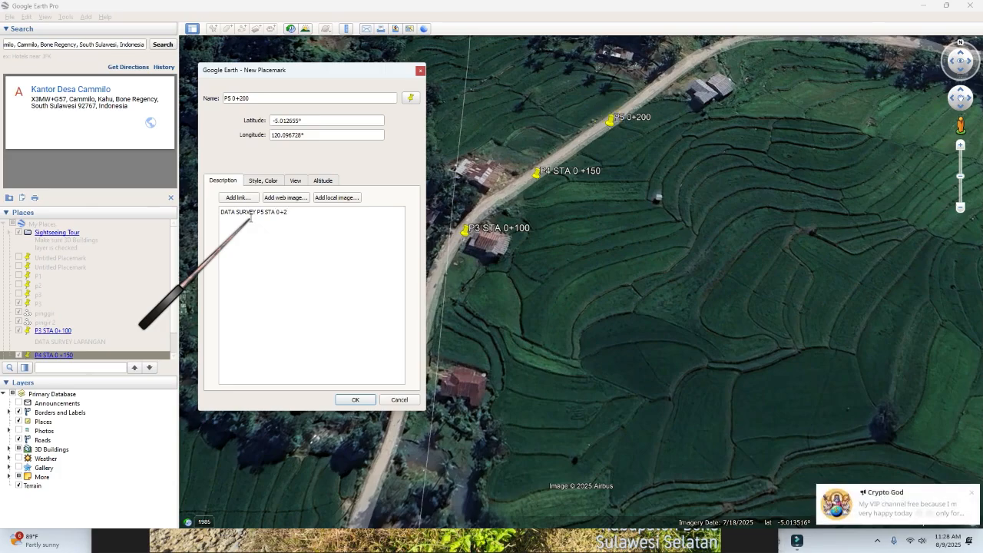
{"action": "left_click", "coordinate": [355, 399]}
{"action": "scroll", "coordinate": [695, 69], "scroll_direction": "up", "scroll_amount": 3}
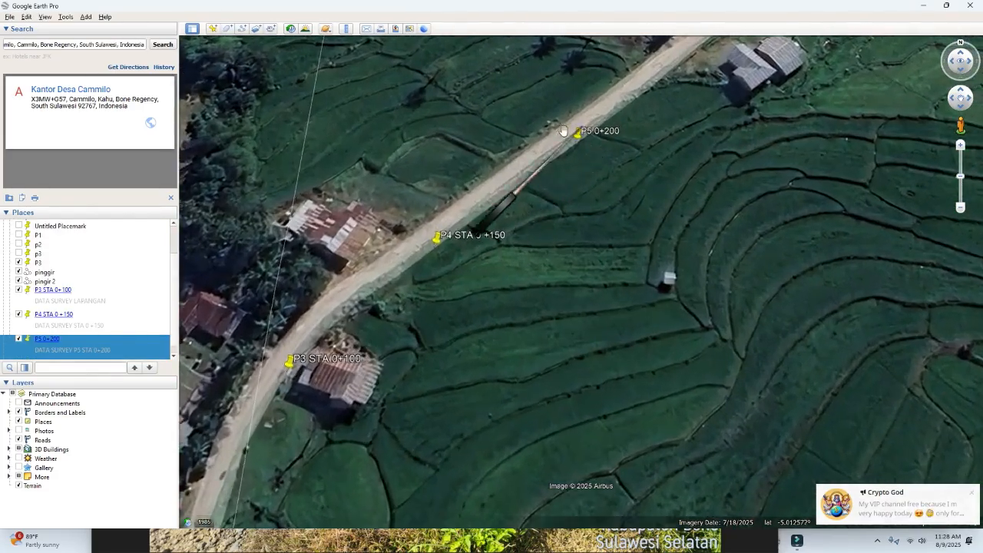
{"action": "left_click_drag", "start_coordinate": [384, 318], "coordinate": [435, 341]}
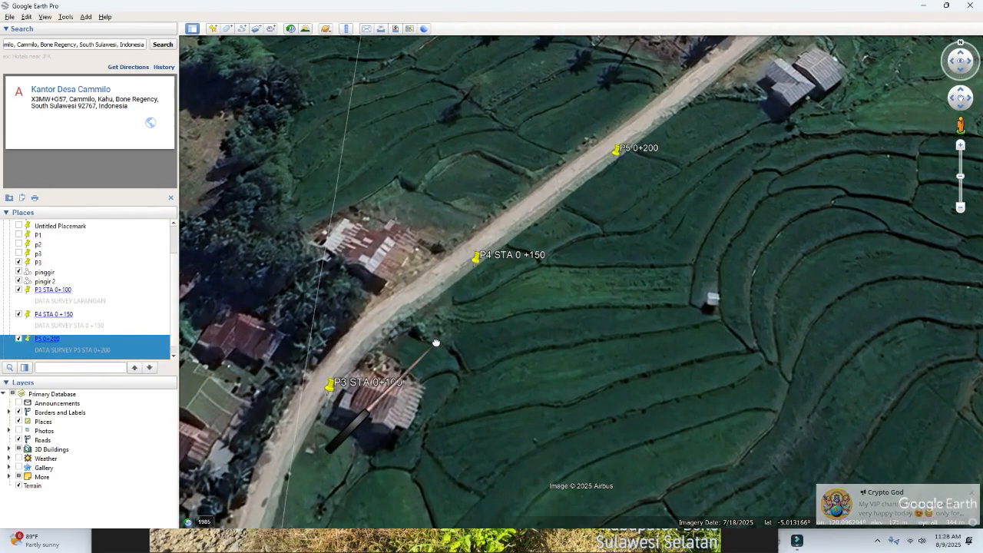